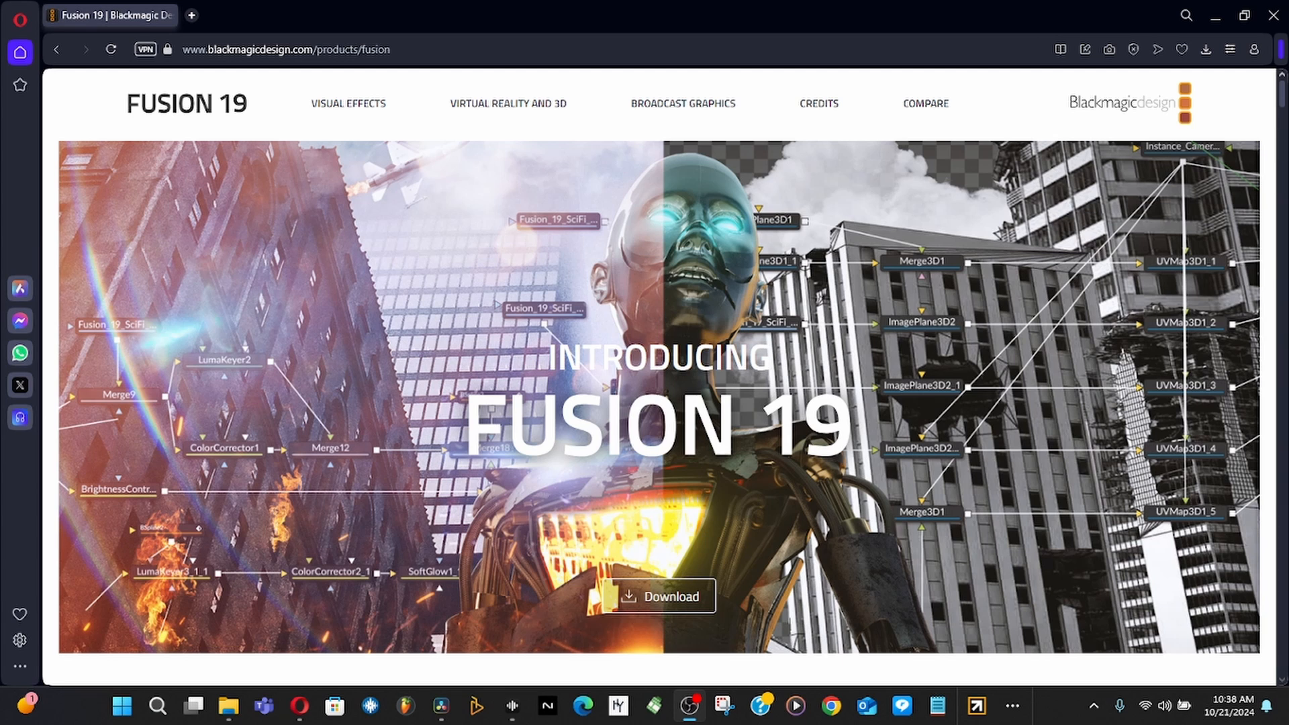
# Switch to DaVinci Resolve and add the vecteezy drone car clip from the media pool to the empty Fusion node graph
pyautogui.hotkey('alt', 'Tab')
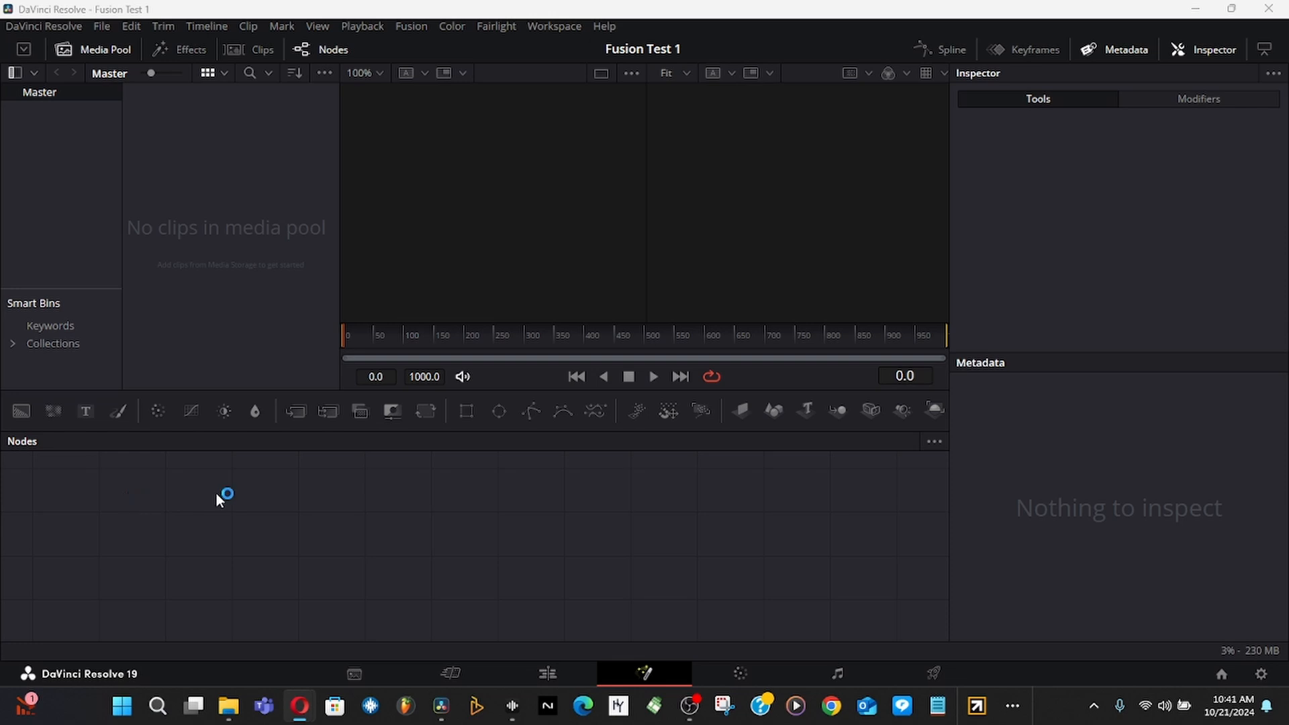
pyautogui.moveTo(122, 493); pyautogui.dragTo(786, 600)
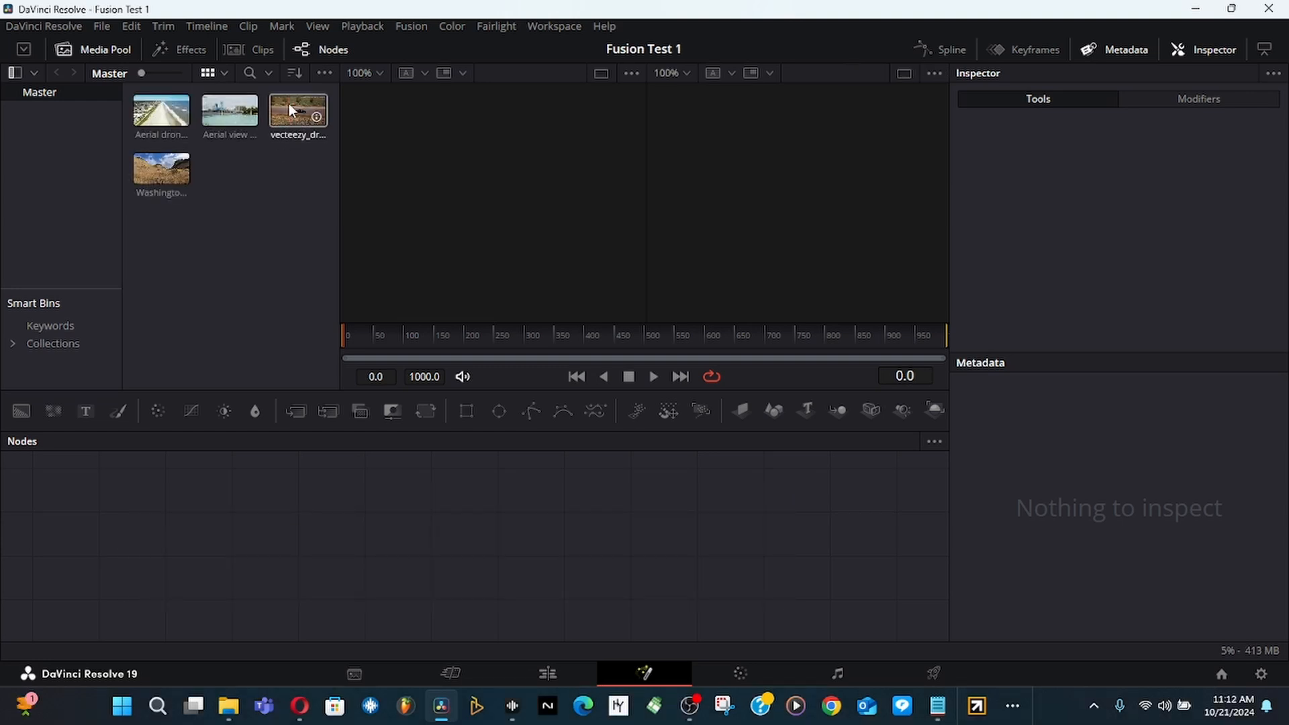
pyautogui.moveTo(289, 103); pyautogui.dragTo(273, 522)
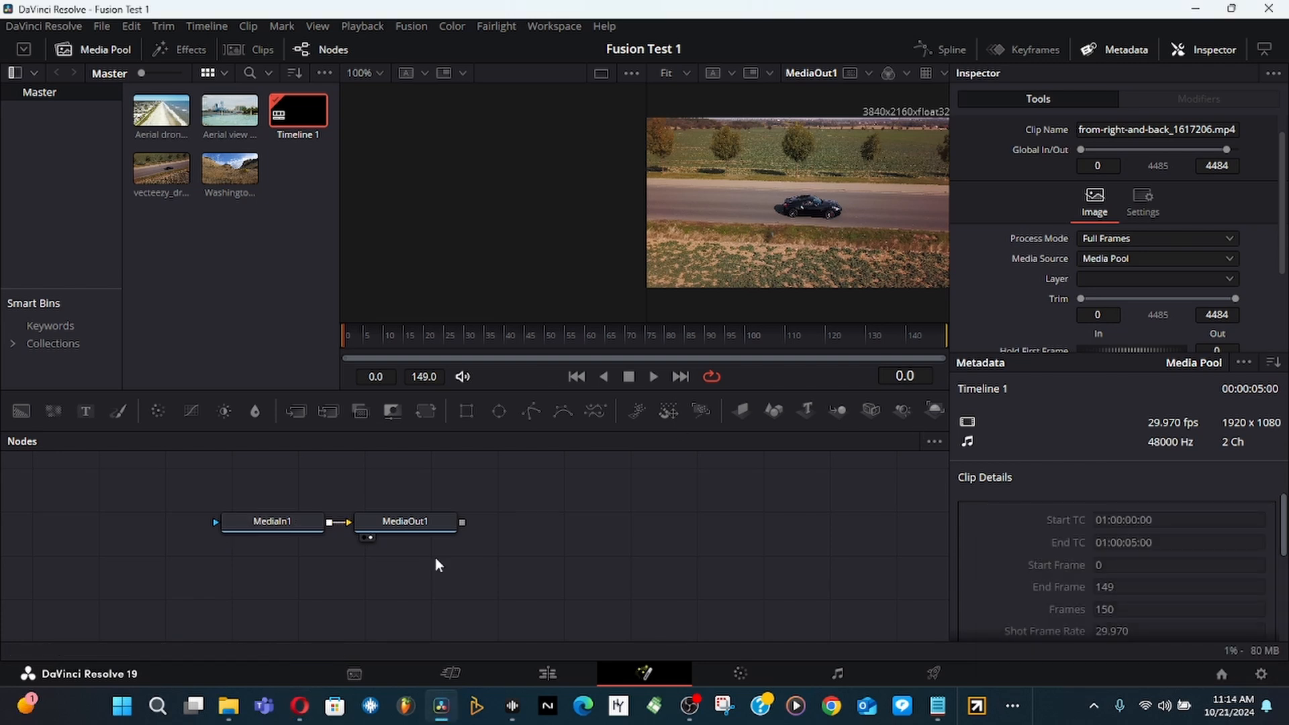
# Display the MediaIn1 node in both viewers, and remove it from the first viewer again
pyautogui.click(393, 522)
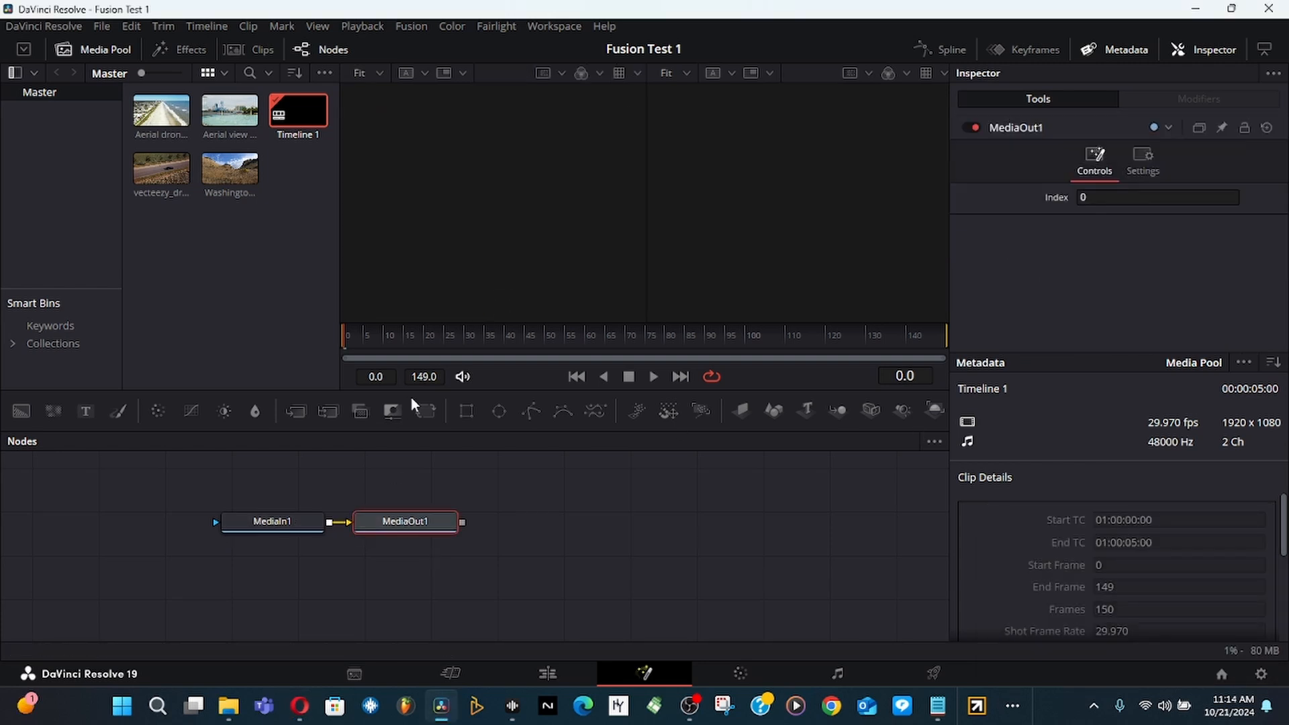
pyautogui.click(313, 517)
pyautogui.press('1')
pyautogui.press('2')
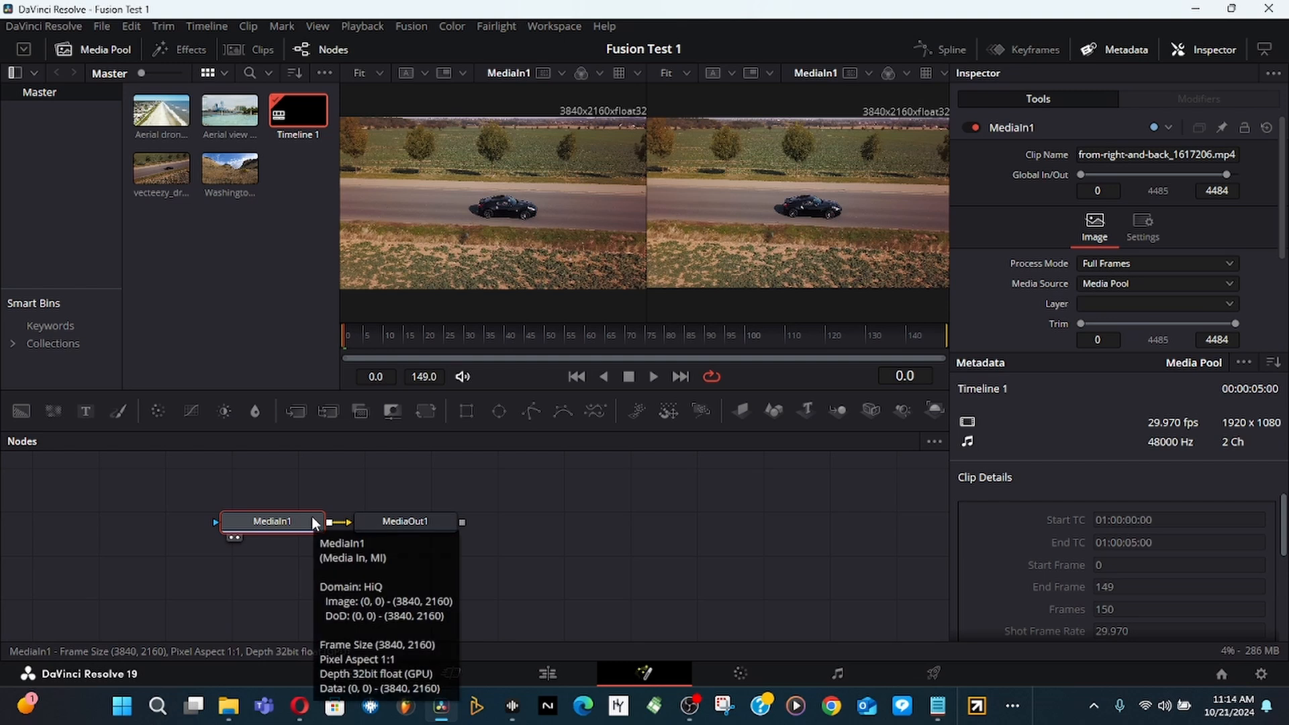
pyautogui.press('1')
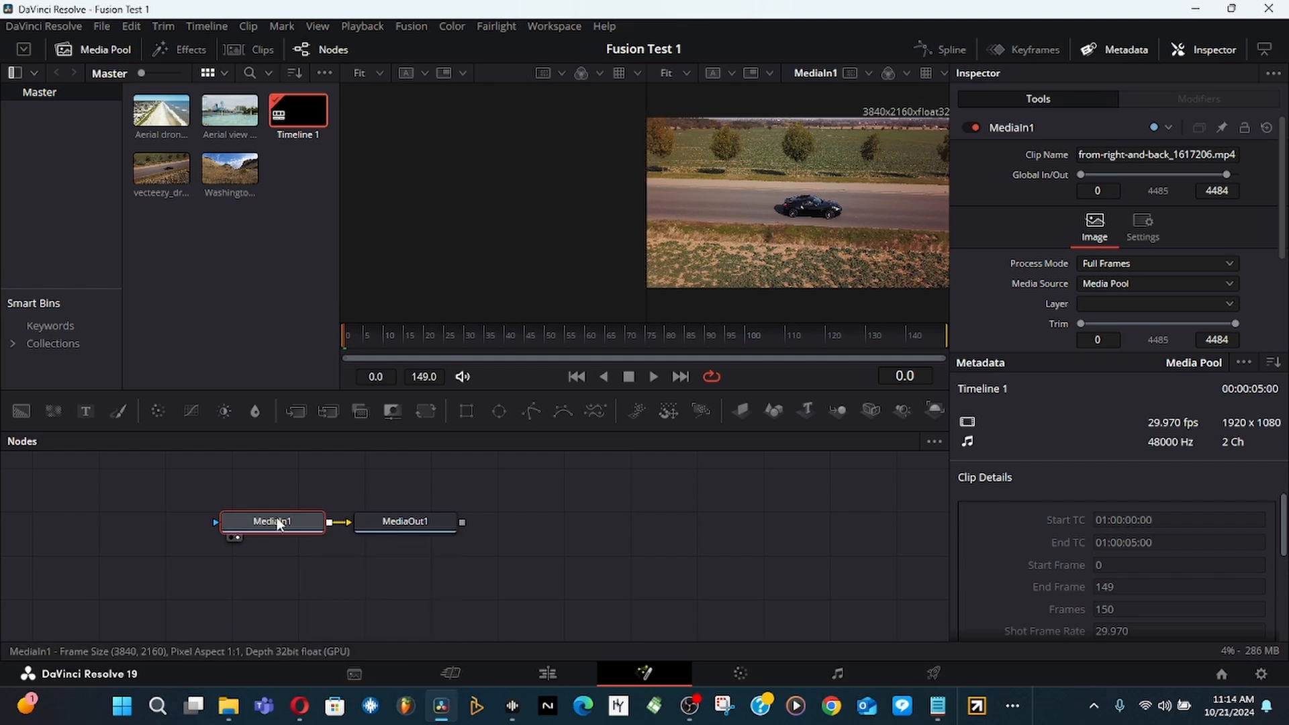
# Show MediaOut1 in the second viewer and MediaIn1 in the first viewer
pyautogui.click(405, 526)
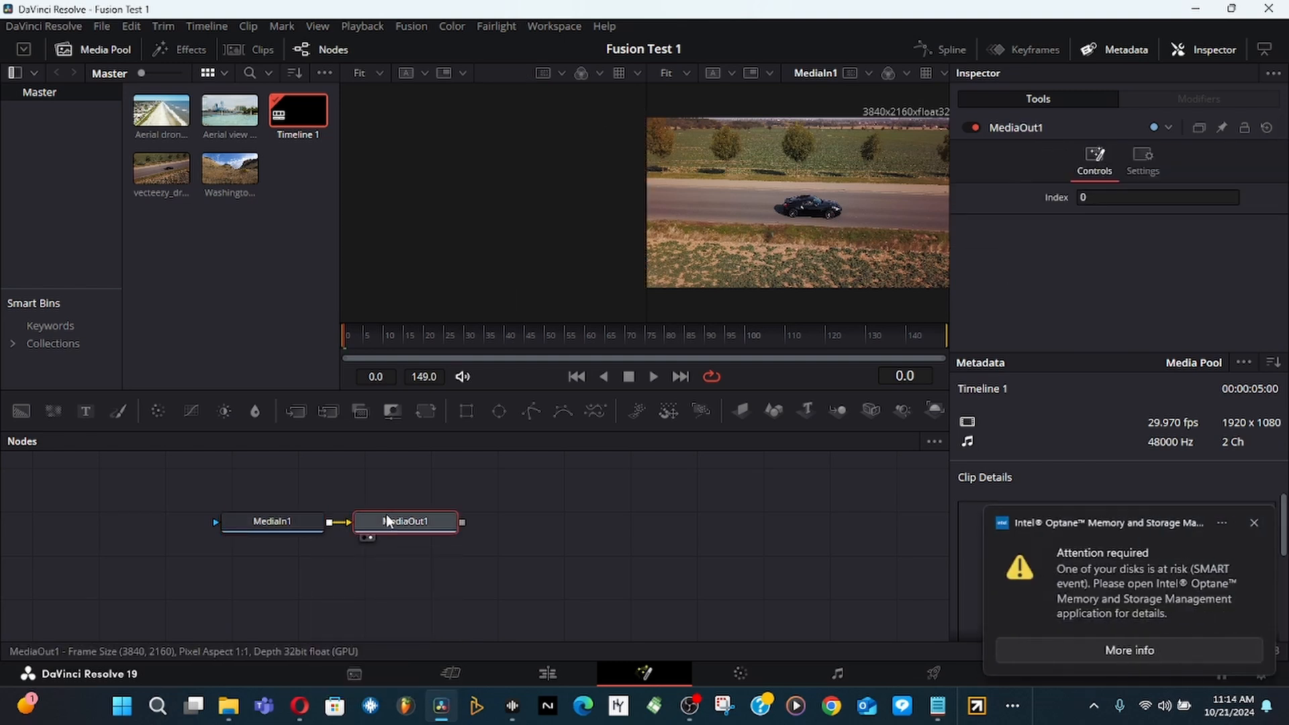
pyautogui.press('2')
pyautogui.press('2')
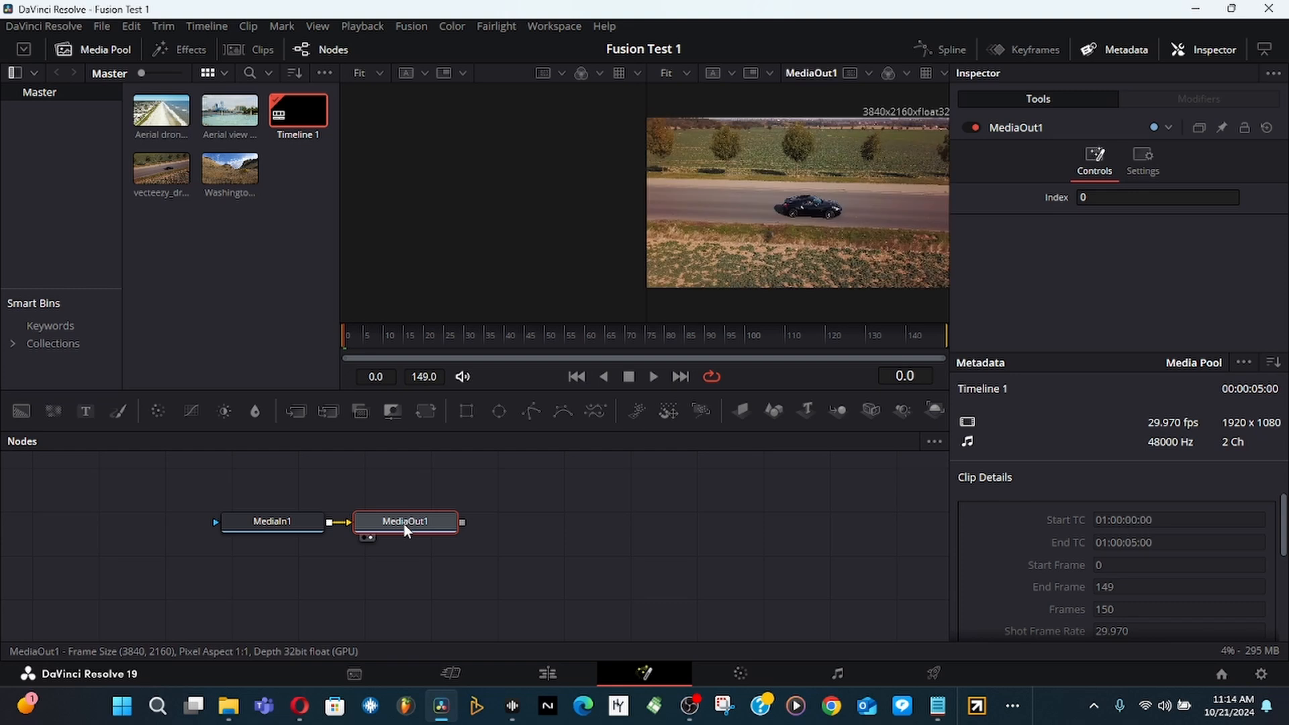
pyautogui.click(269, 523)
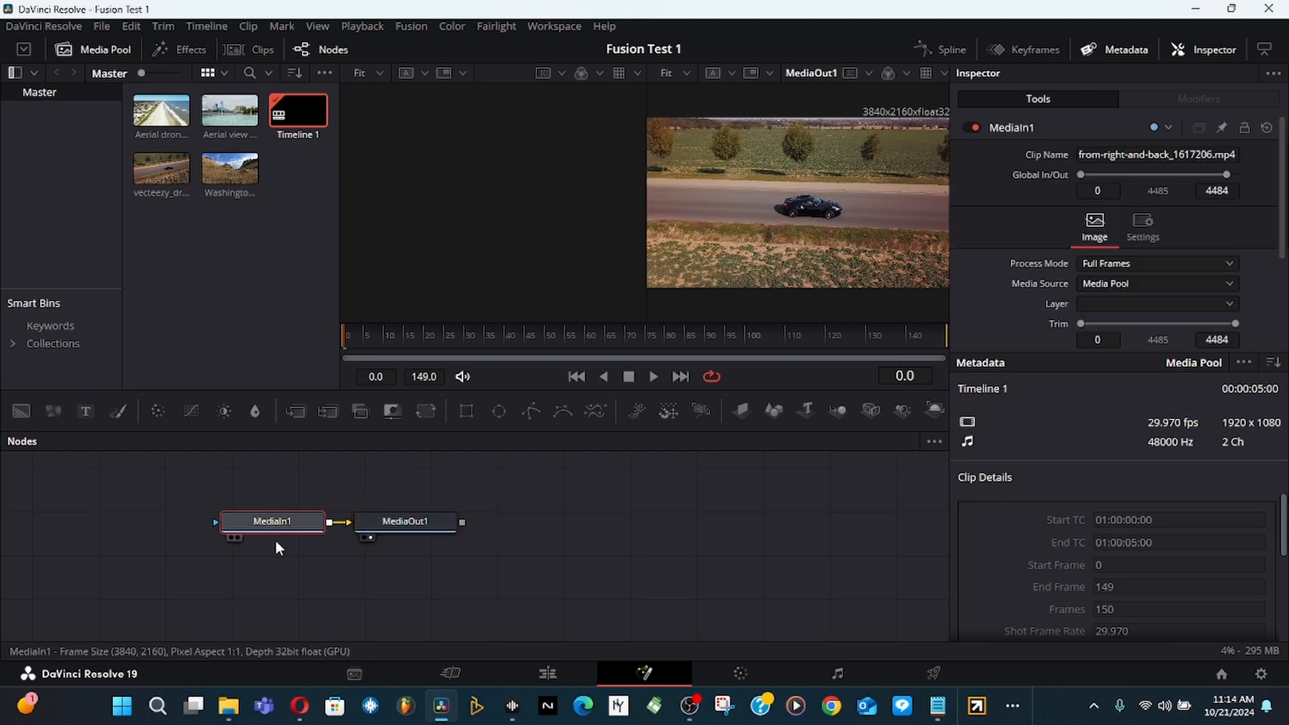
pyautogui.press('1')
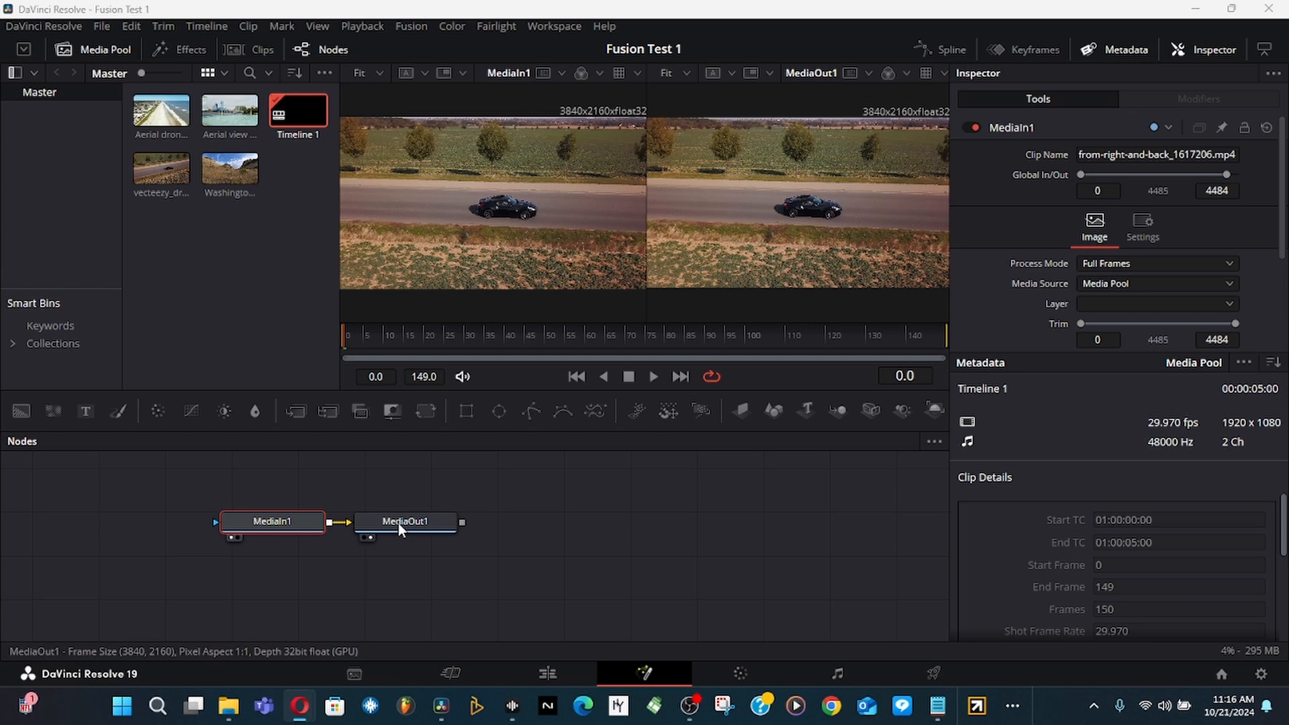
# Move MediaOut1 farther from MediaIn1, then disconnect the two nodes and reconnect MediaIn1's output to MediaOut1's input
pyautogui.moveTo(449, 514); pyautogui.dragTo(500, 499)
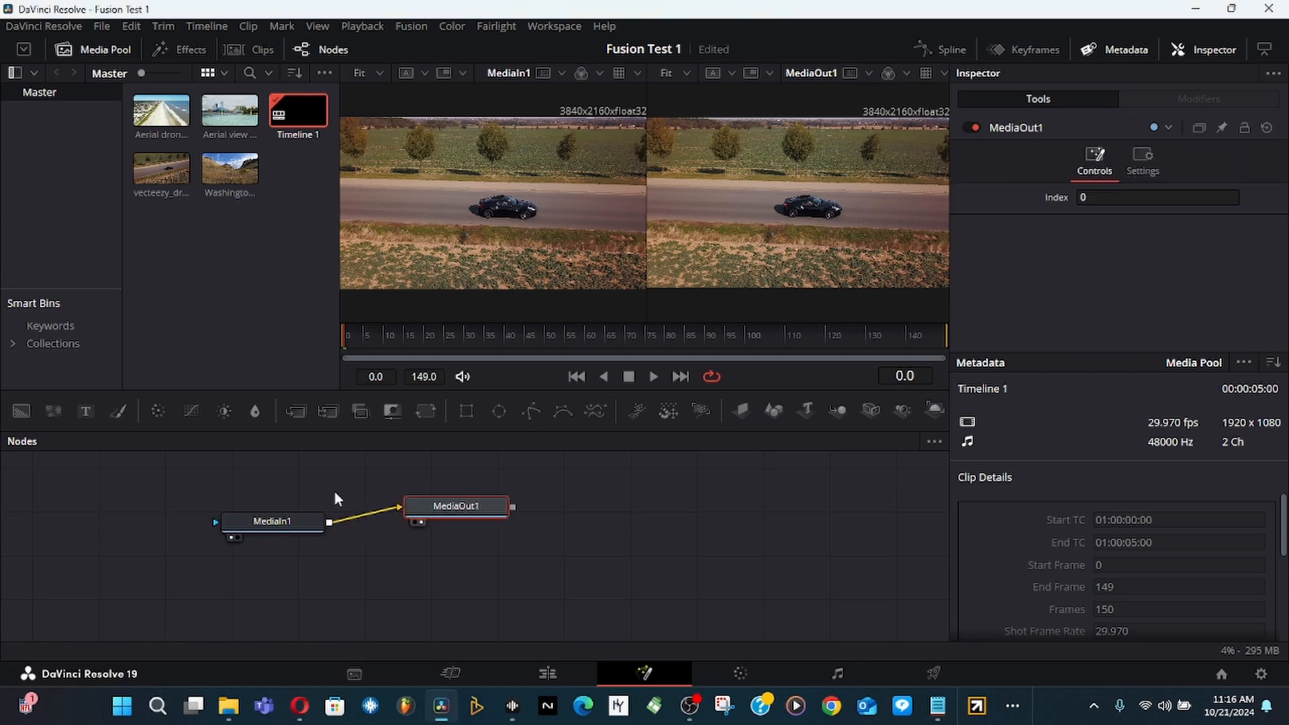
pyautogui.moveTo(444, 507); pyautogui.dragTo(494, 558)
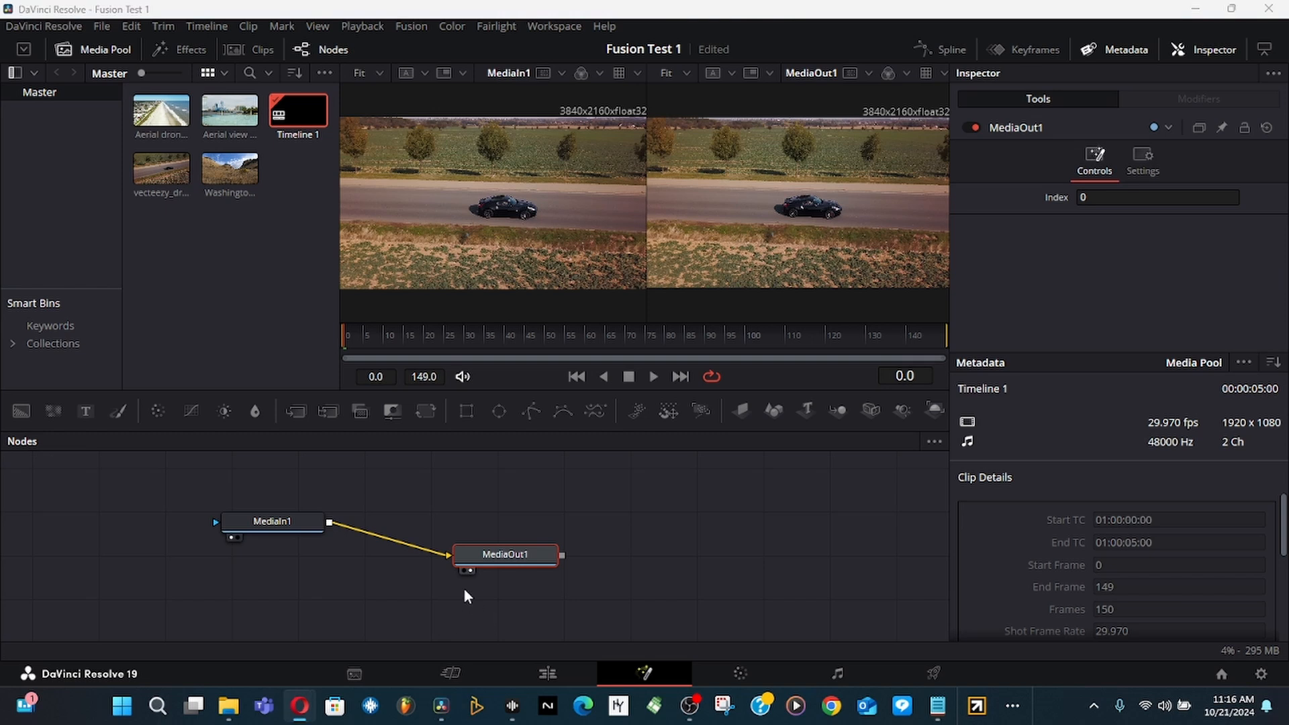
pyautogui.moveTo(367, 539); pyautogui.dragTo(346, 532)
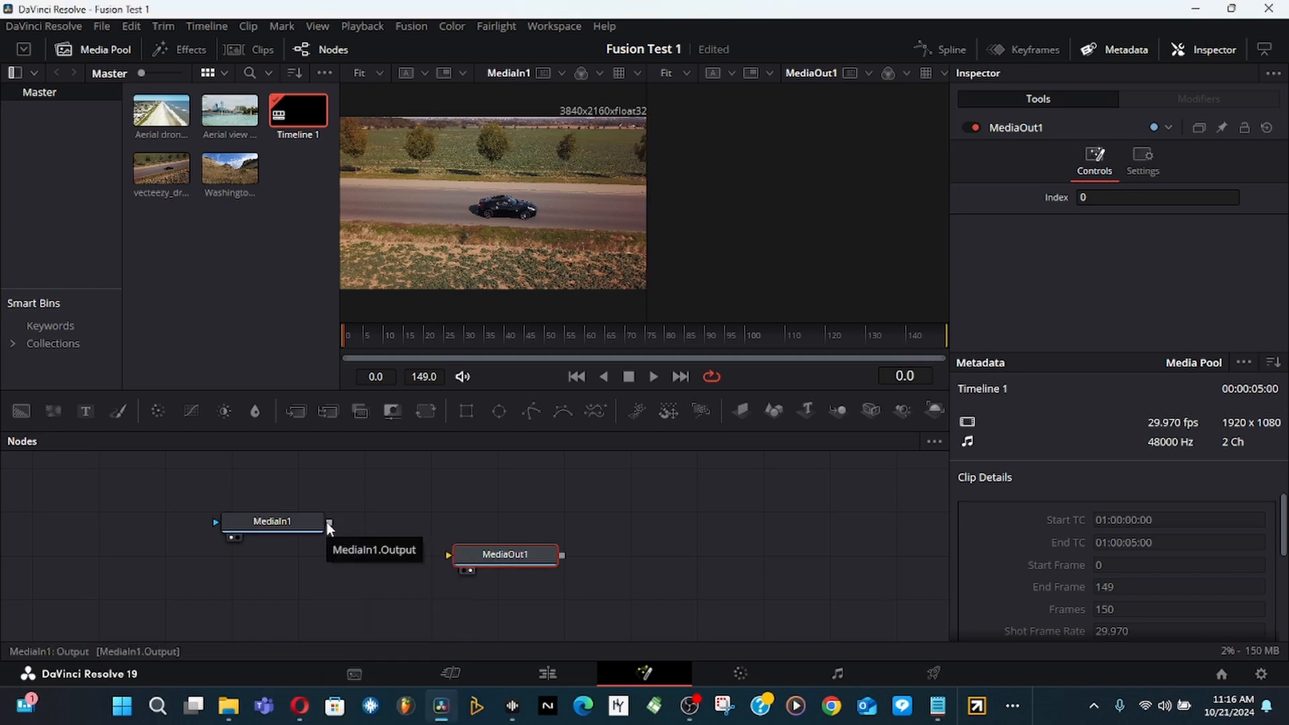
pyautogui.moveTo(329, 523); pyautogui.dragTo(450, 558)
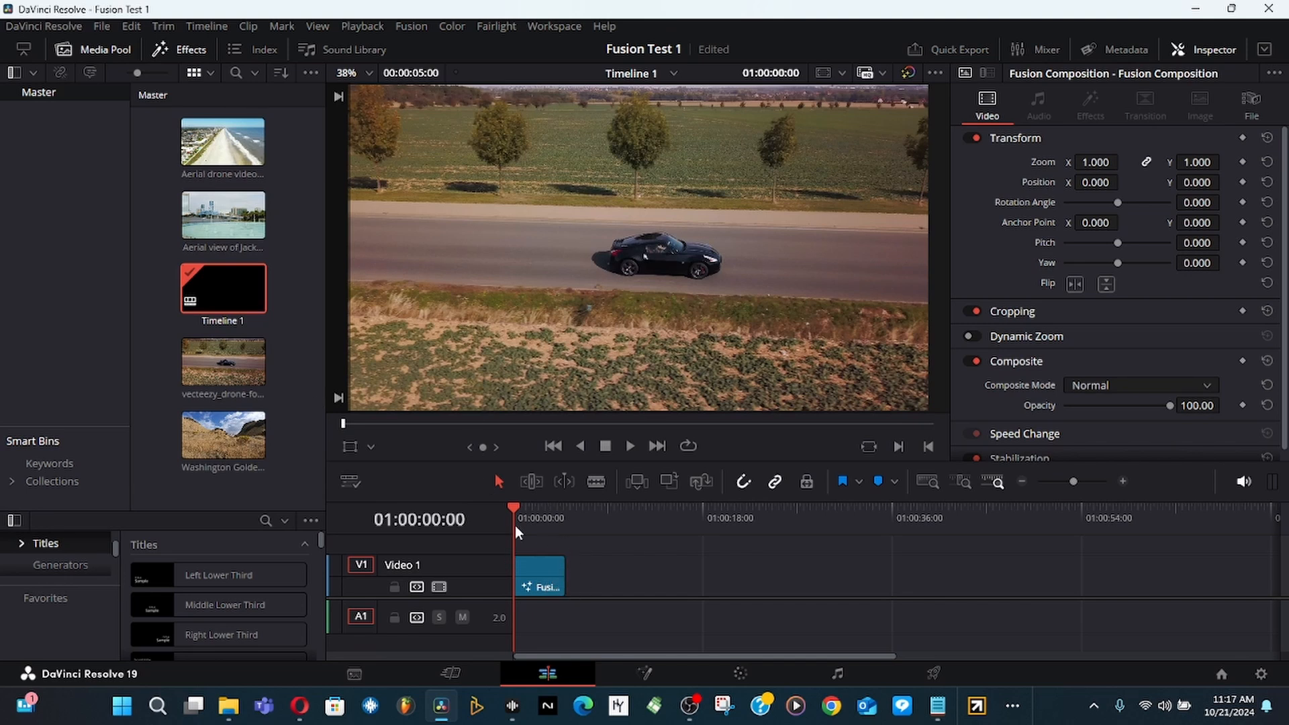
# Extend the Fusion Composition clip on Video 1 to a duration of 00:00:09:29 and save the project
pyautogui.moveTo(563, 568); pyautogui.dragTo(754, 568)
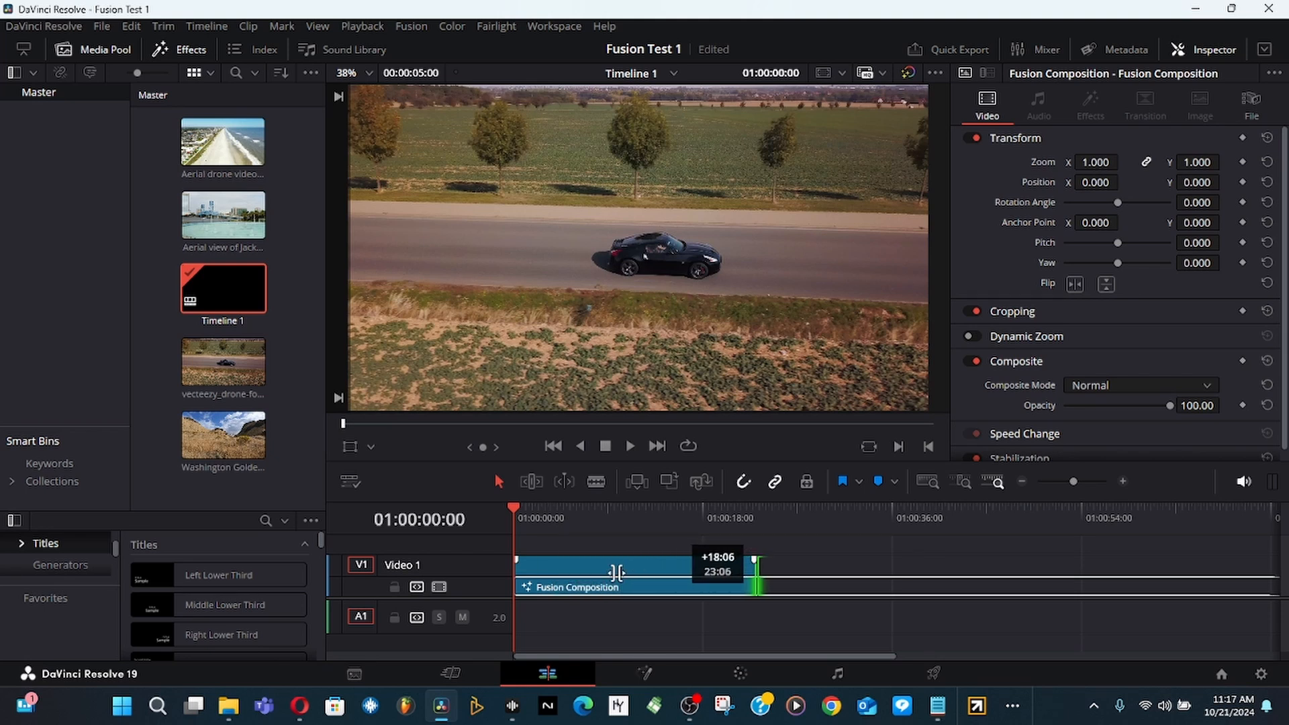
pyautogui.moveTo(616, 573); pyautogui.dragTo(617, 573)
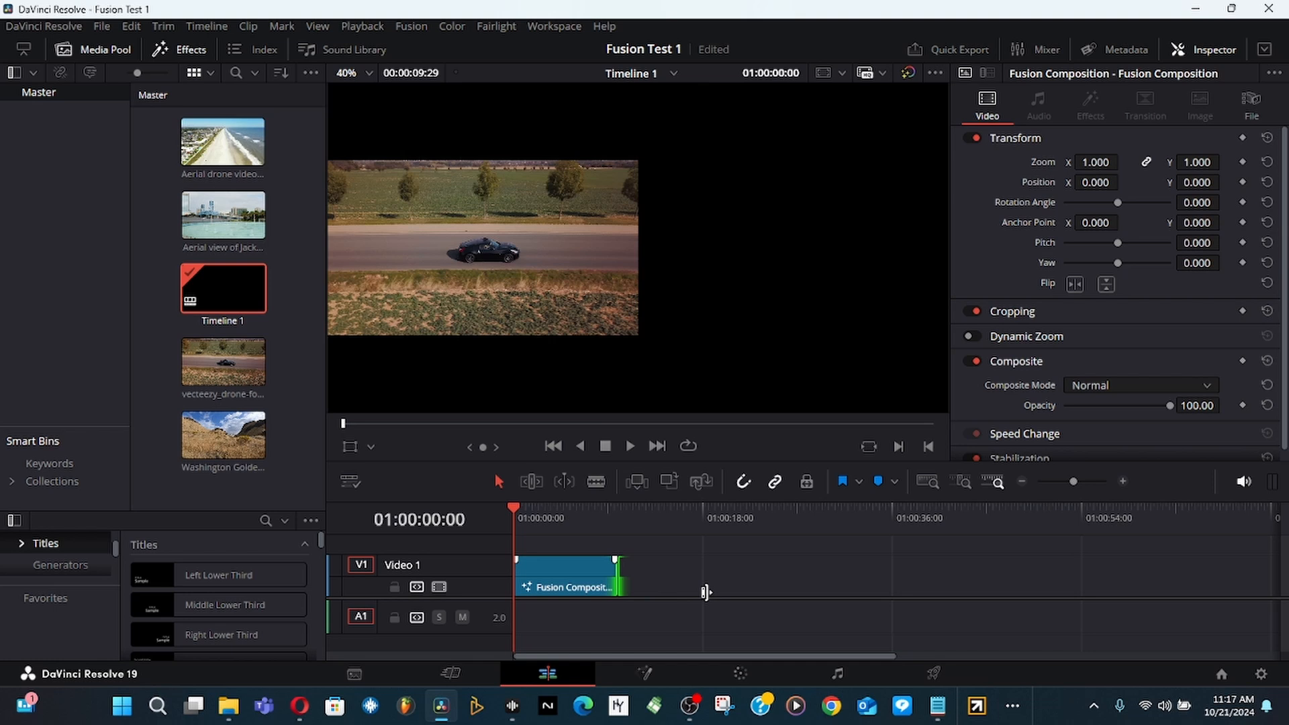
pyautogui.hotkey('ctrl', 's')
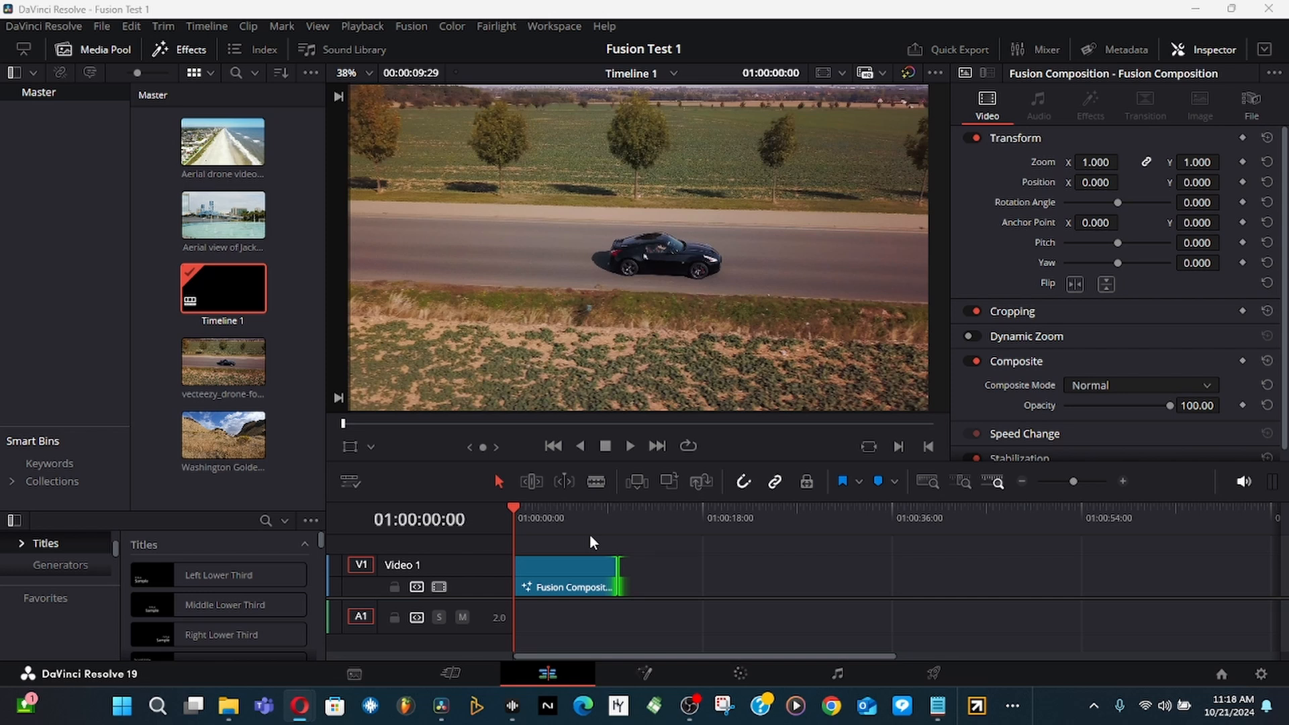
# Delete the Fusion Composition clip from the Video 1 track
pyautogui.moveTo(586, 562)
pyautogui.click(740, 562)
pyautogui.press('Delete')
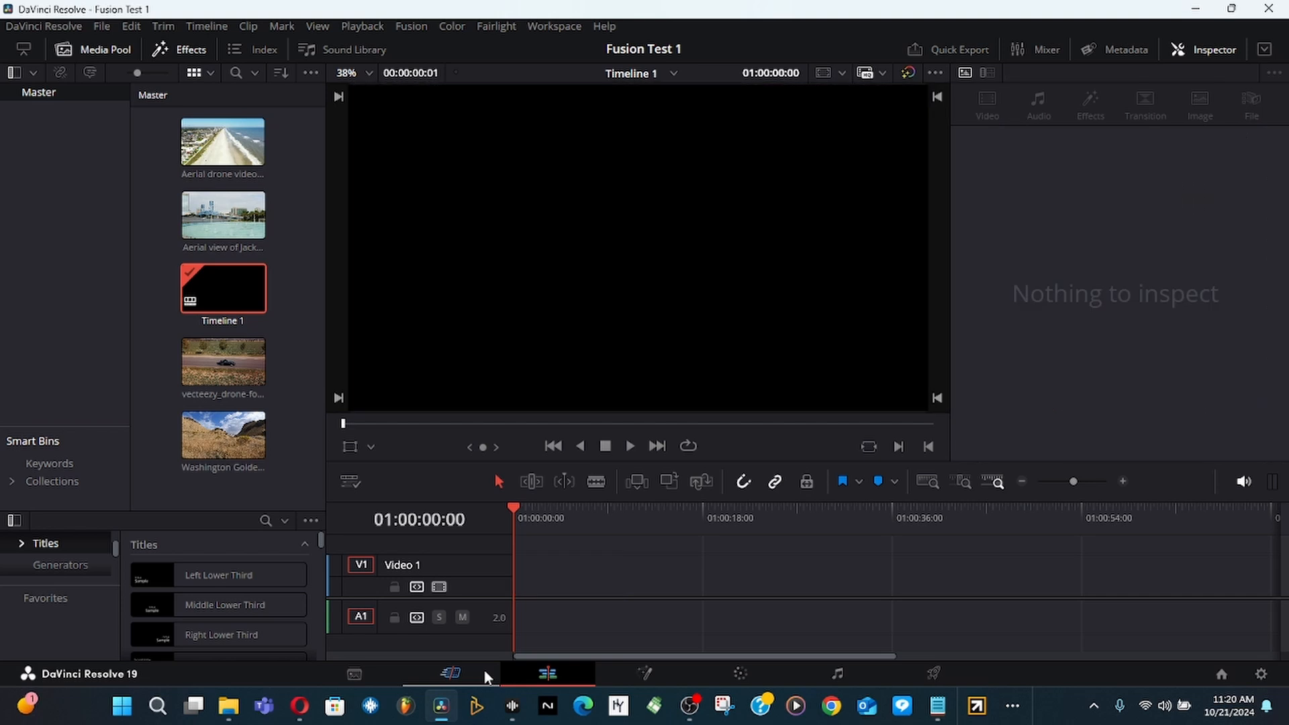
# Place the Aerial drone video of Jacksonville clip at the start of Video 1 and open it in Fusion
pyautogui.click(231, 142)
pyautogui.moveTo(494, 600); pyautogui.dragTo(540, 564)
pyautogui.click(646, 673)
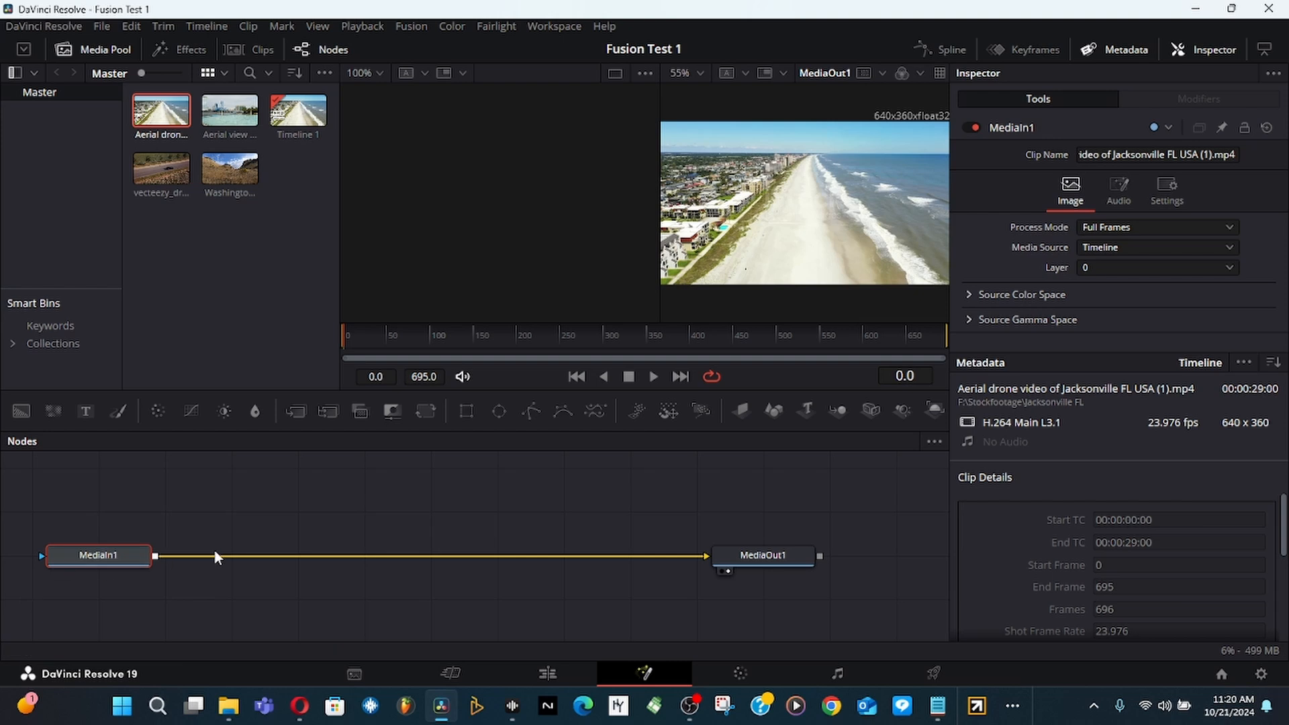
# Move the MediaIn1 node closer to MediaOut1 in the node graph
pyautogui.moveTo(101, 559); pyautogui.dragTo(228, 543)
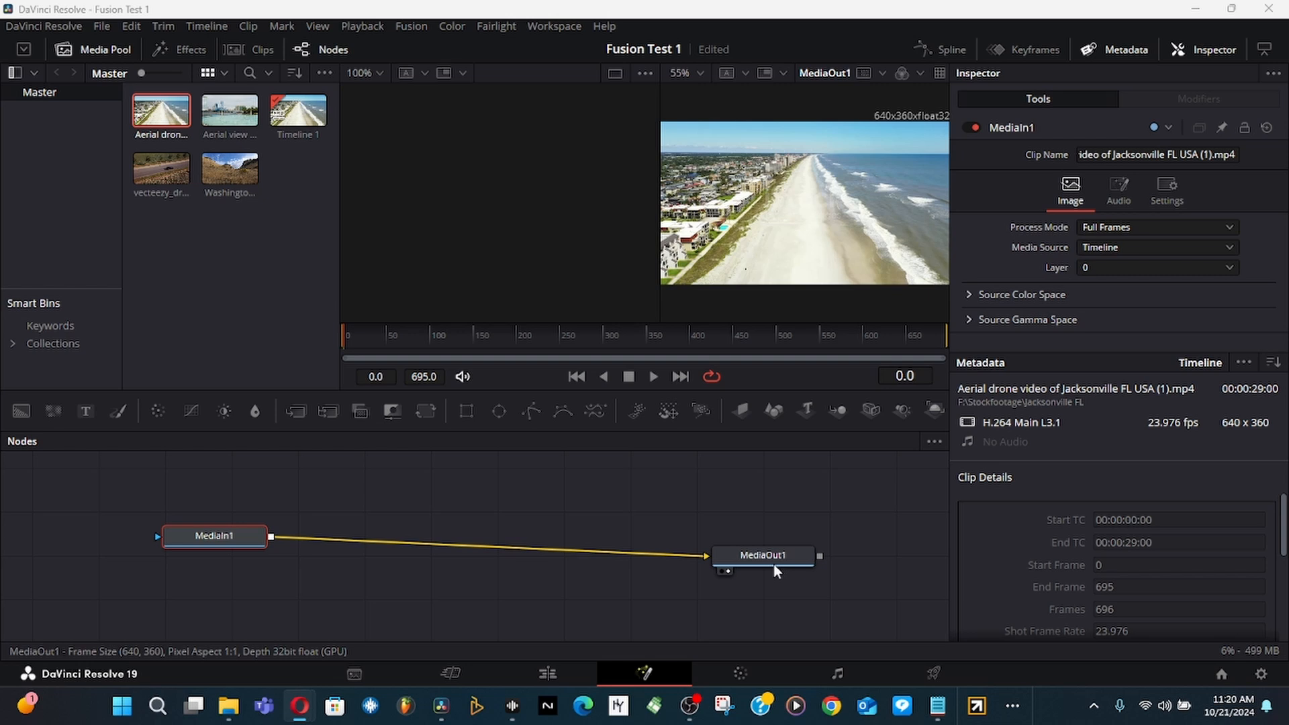
pyautogui.click(202, 539)
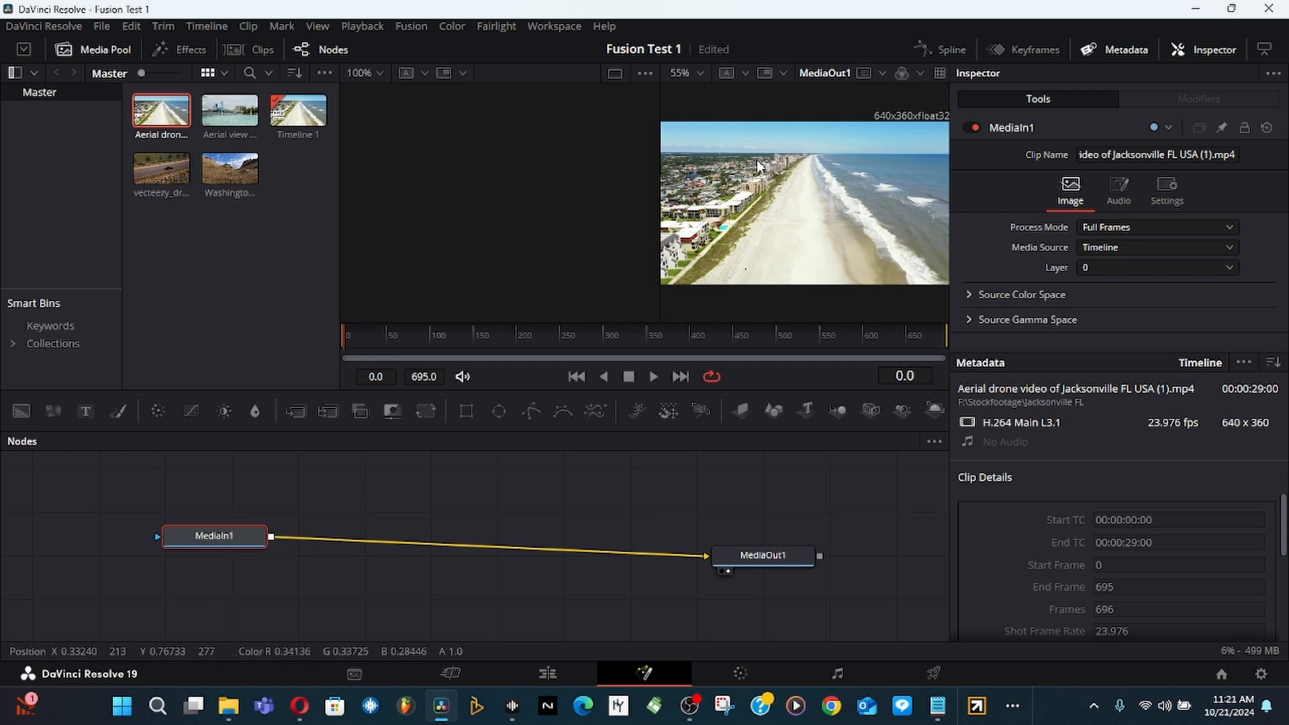
pyautogui.hotkey('alt', 'Tab')
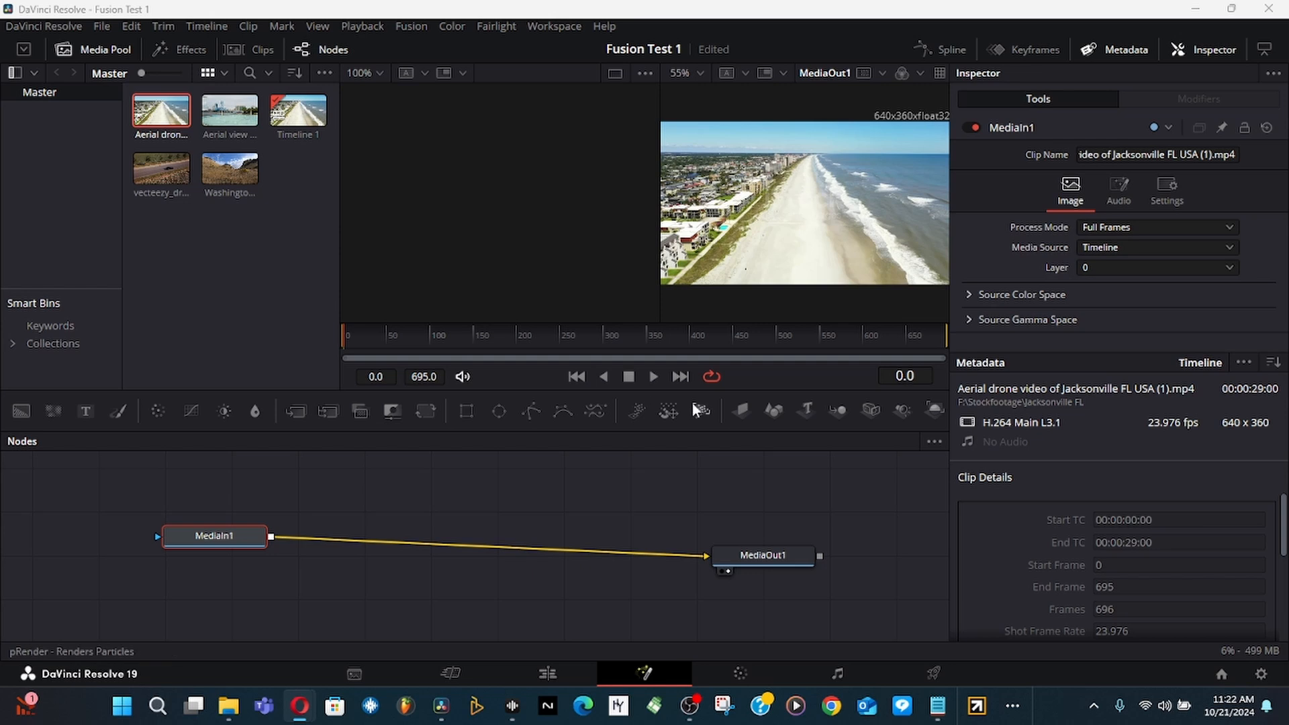
# Add an unconnected Blur node above the MediaIn1–MediaOut1 connection and shift MediaIn1 slightly lower
pyautogui.click(255, 412)
pyautogui.hotkey('ctrl', 'z')
pyautogui.moveTo(257, 410); pyautogui.dragTo(373, 479)
pyautogui.moveTo(243, 548); pyautogui.dragTo(239, 572)
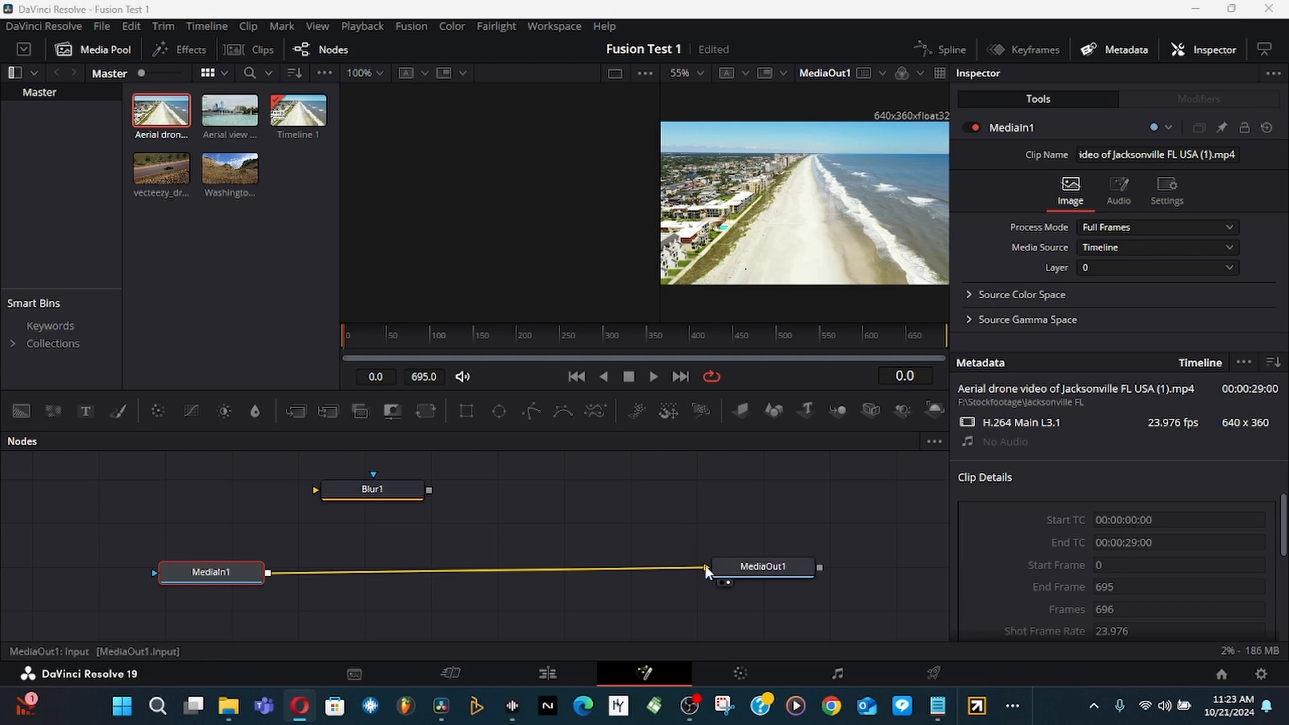
# Route the connection from MediaIn1 through Blur1 to MediaOut1 and move Blur1 closer to the line between them
pyautogui.moveTo(705, 570); pyautogui.dragTo(314, 490)
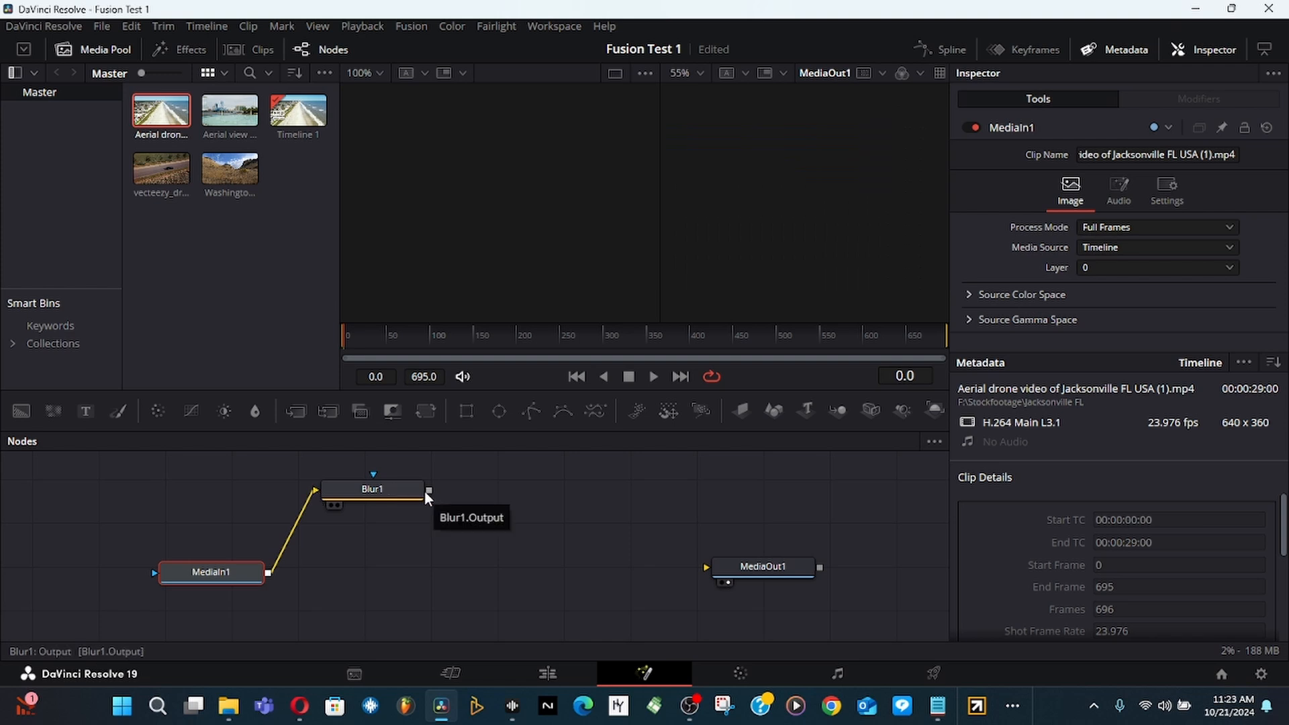
pyautogui.moveTo(430, 493); pyautogui.dragTo(708, 569)
pyautogui.moveTo(386, 494); pyautogui.dragTo(436, 525)
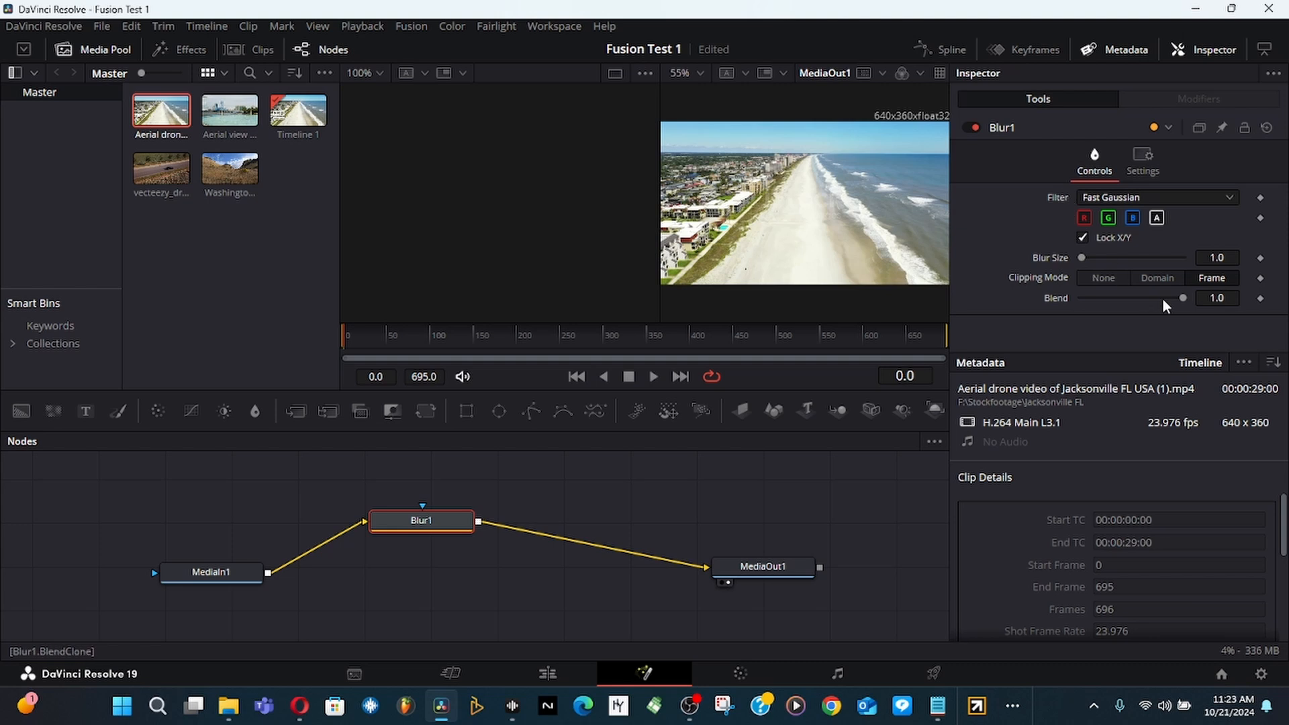
pyautogui.hotkey('alt', 'Tab')
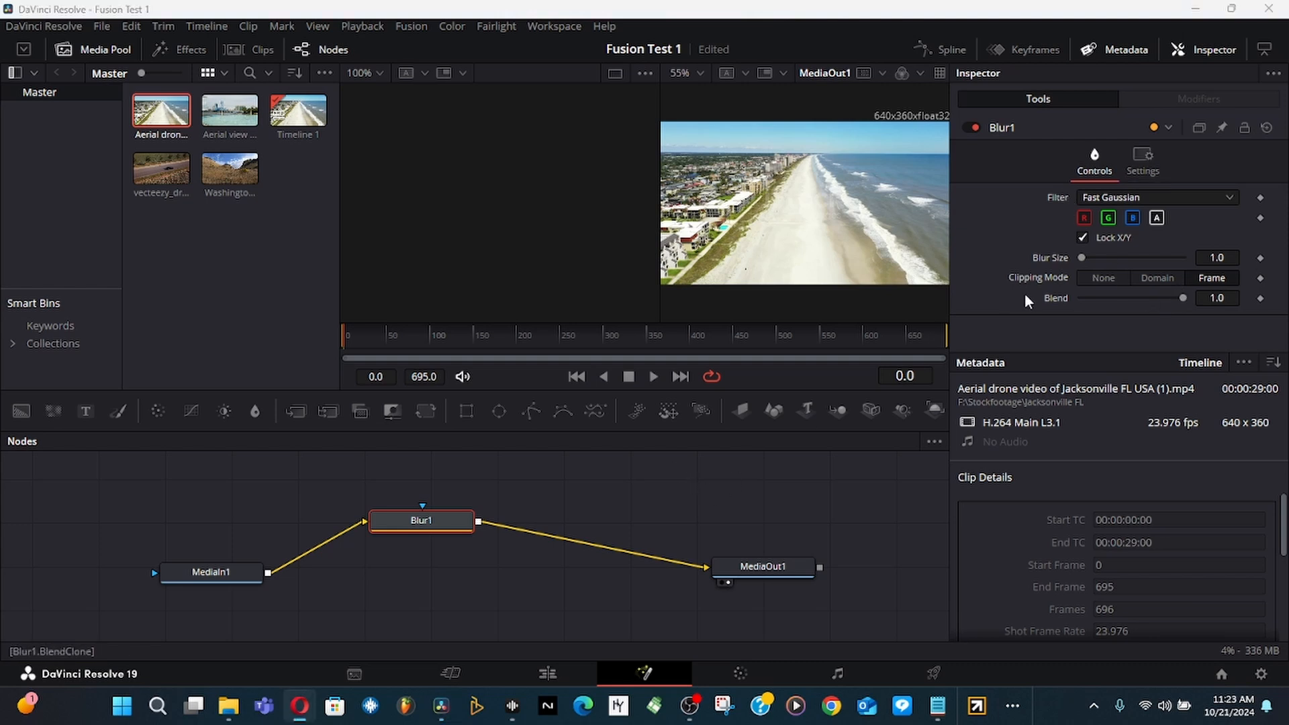
# Try Blur1's Blend at 0.0 and different Blur Size values, ending with Blend 1.0 and Blur Size 4.7
pyautogui.moveTo(1183, 302); pyautogui.dragTo(1082, 300)
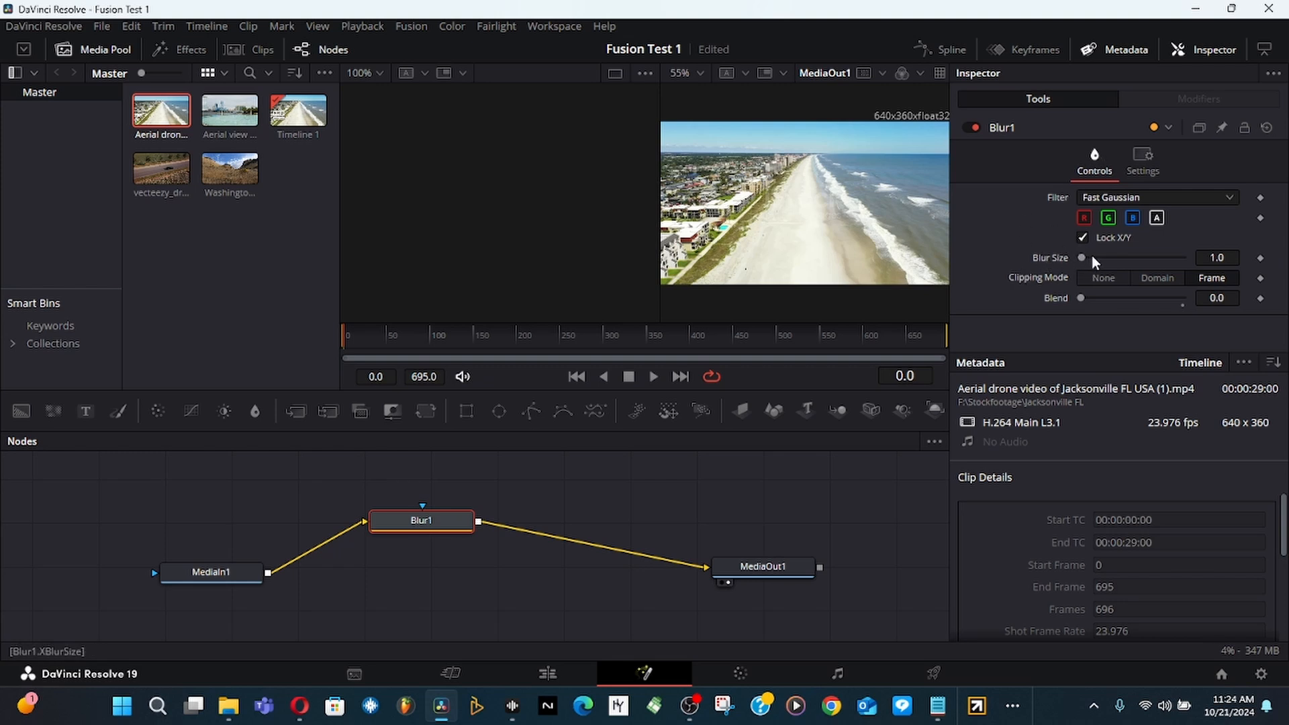
pyautogui.moveTo(1079, 258)
pyautogui.mouseDown()
pyautogui.moveTo(1114, 253)
pyautogui.moveTo(1050, 280)
pyautogui.moveTo(1119, 253)
pyautogui.moveTo(1084, 263)
pyautogui.mouseUp()
pyautogui.moveTo(1184, 299); pyautogui.dragTo(1048, 313)
pyautogui.moveTo(1086, 260); pyautogui.dragTo(1224, 247)
pyautogui.moveTo(1088, 301); pyautogui.dragTo(1086, 267)
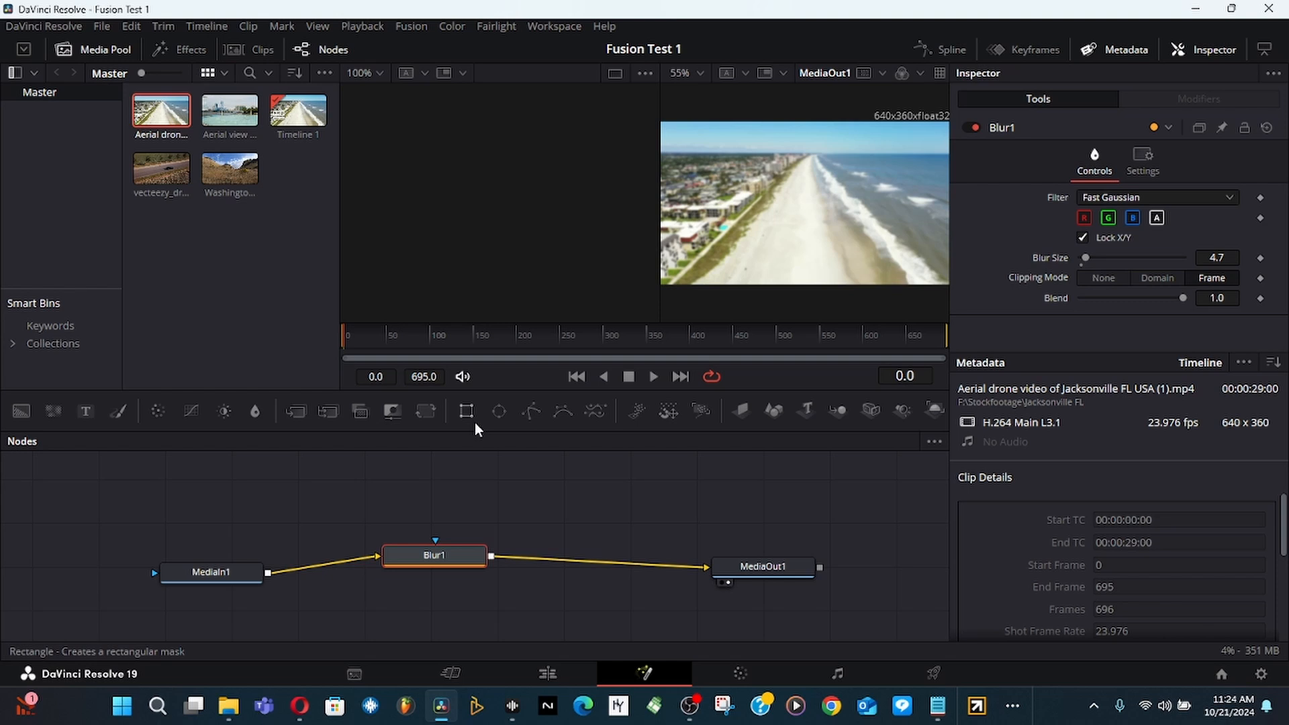
# Set Blur1's Blur Size to 29.9 and check the clip in the edit timeline before returning to Fusion
pyautogui.moveTo(1086, 258); pyautogui.dragTo(1116, 257)
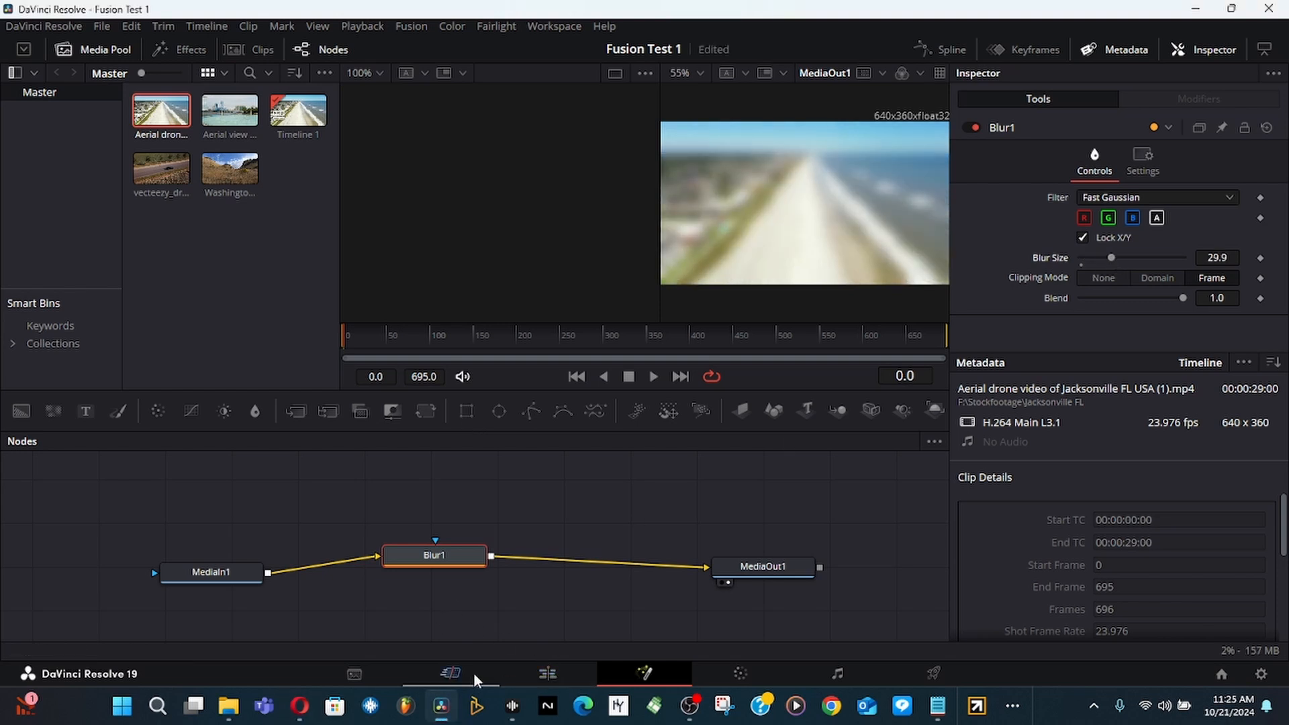
pyautogui.click(547, 673)
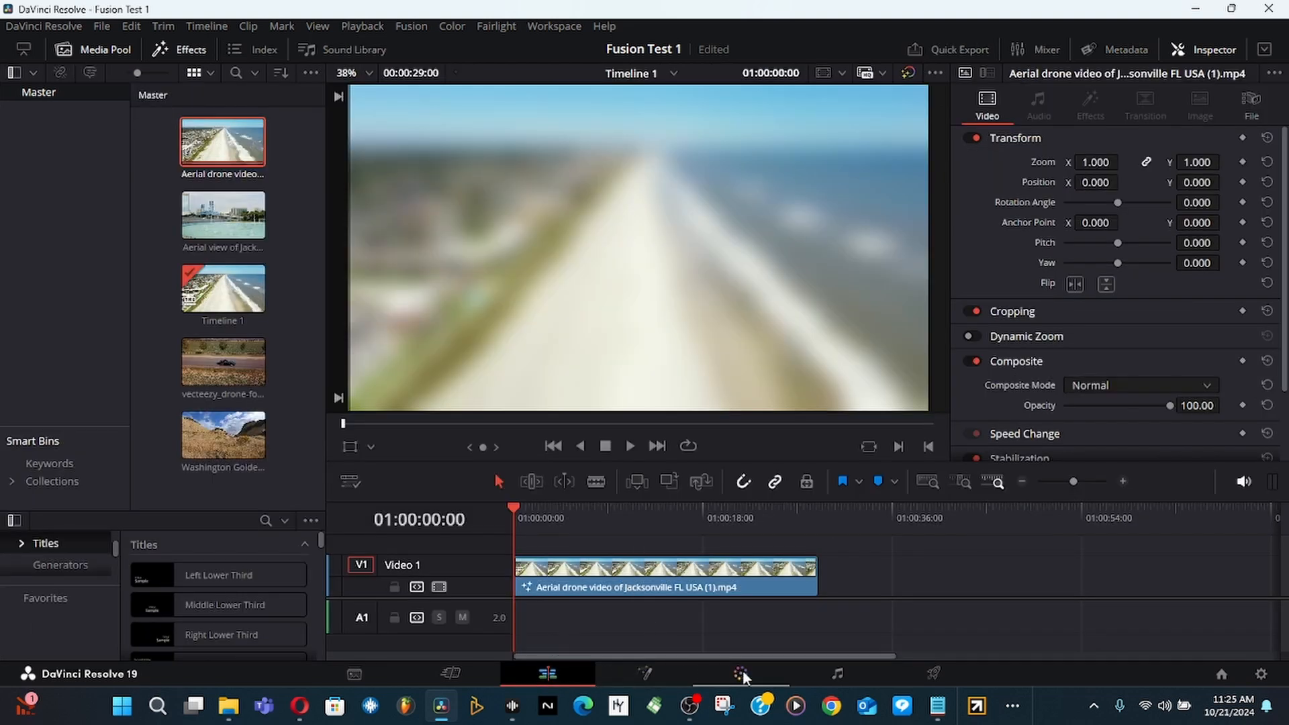
pyautogui.click(651, 673)
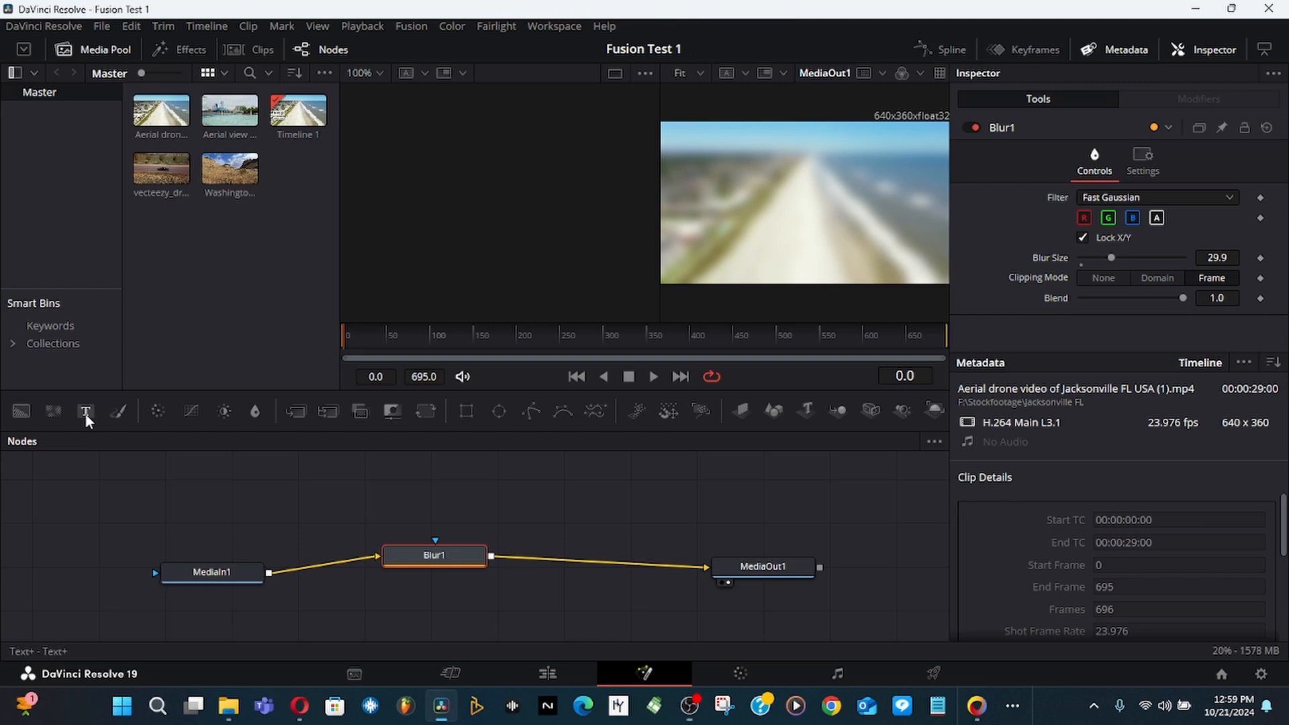
# Add an unconnected Text+ node above Blur1, moving Blur1 lower in the node graph to make room for it
pyautogui.click(86, 412)
pyautogui.click(85, 412)
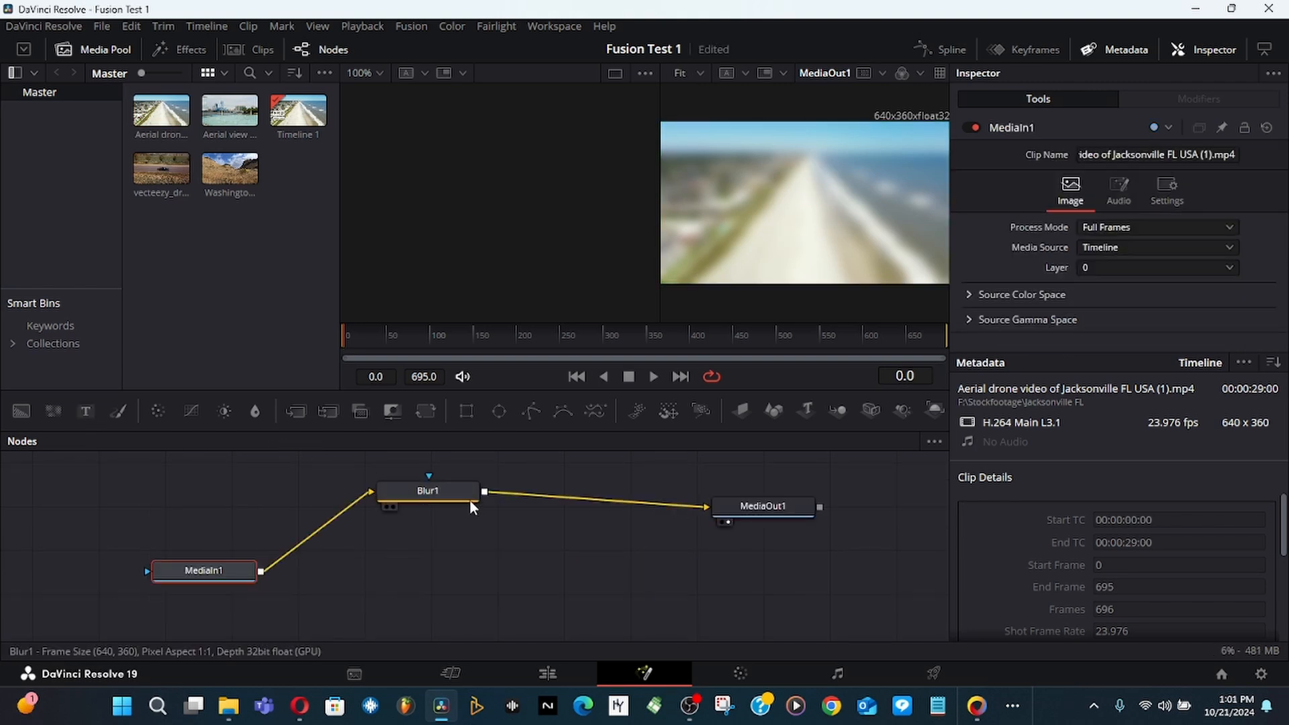
pyautogui.moveTo(454, 497); pyautogui.dragTo(448, 558)
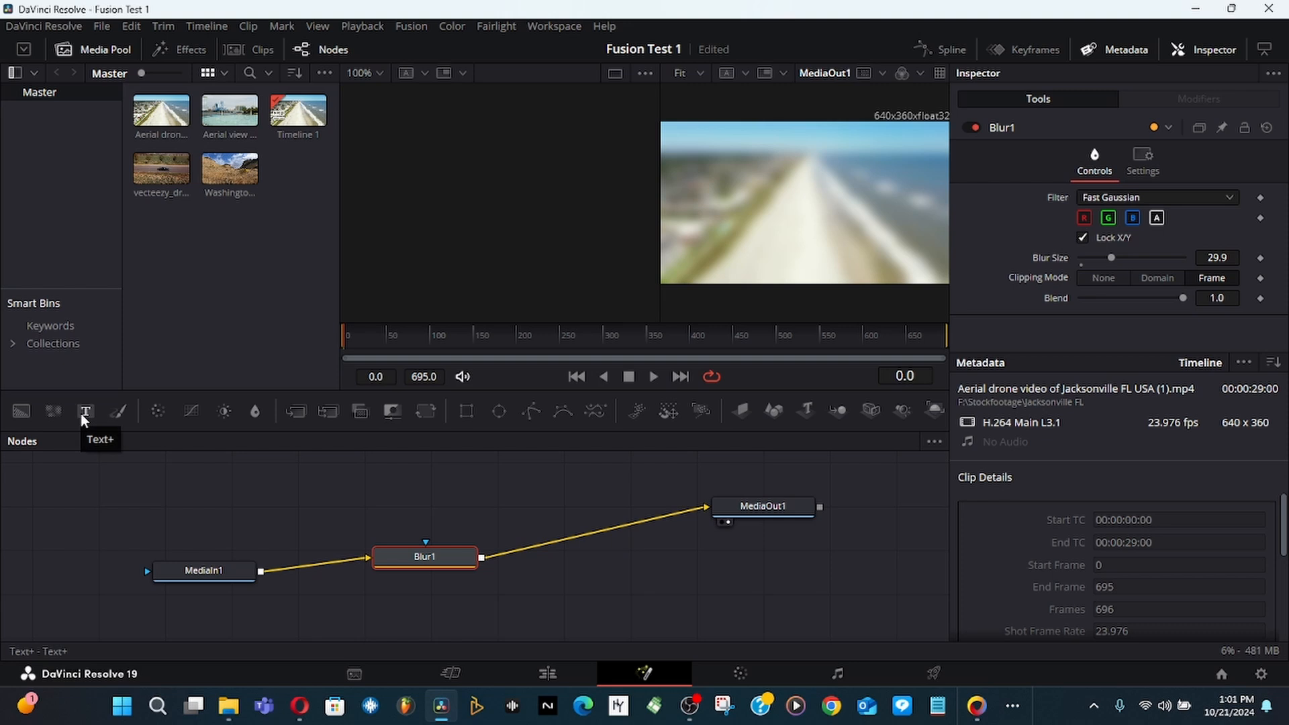
pyautogui.moveTo(81, 413); pyautogui.dragTo(430, 492)
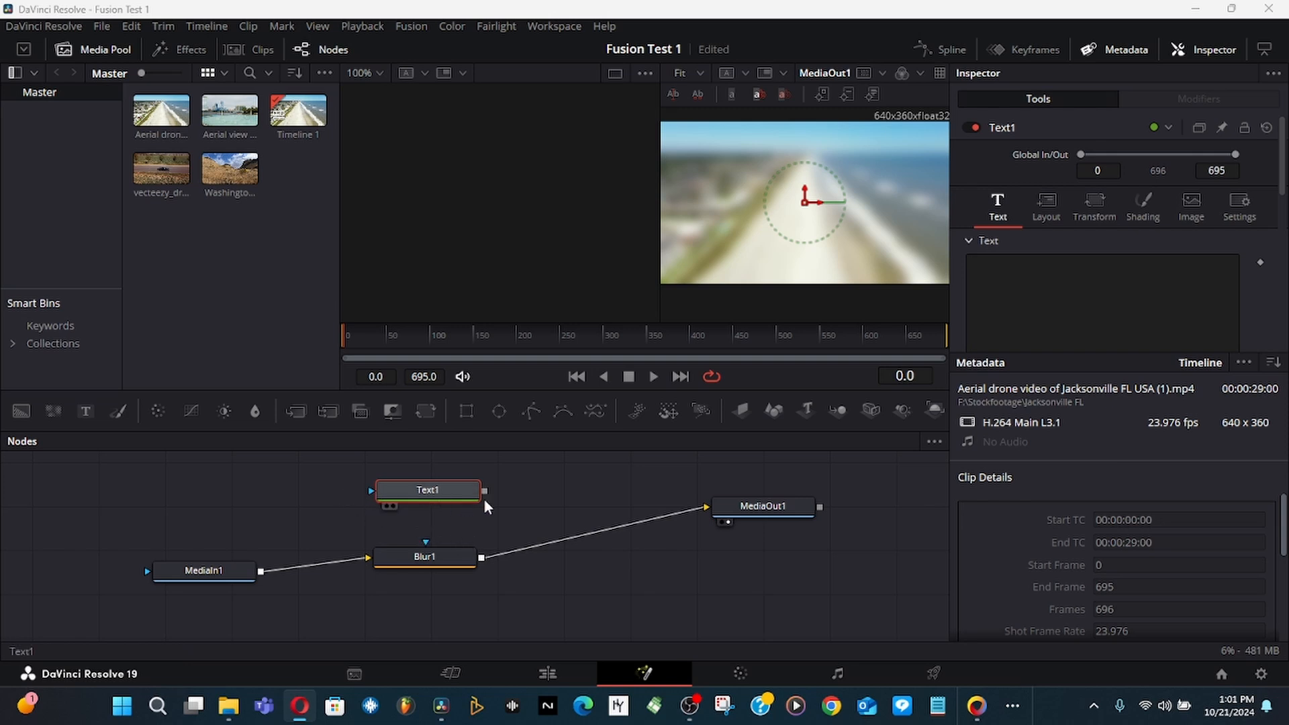
pyautogui.moveTo(452, 554); pyautogui.dragTo(453, 590)
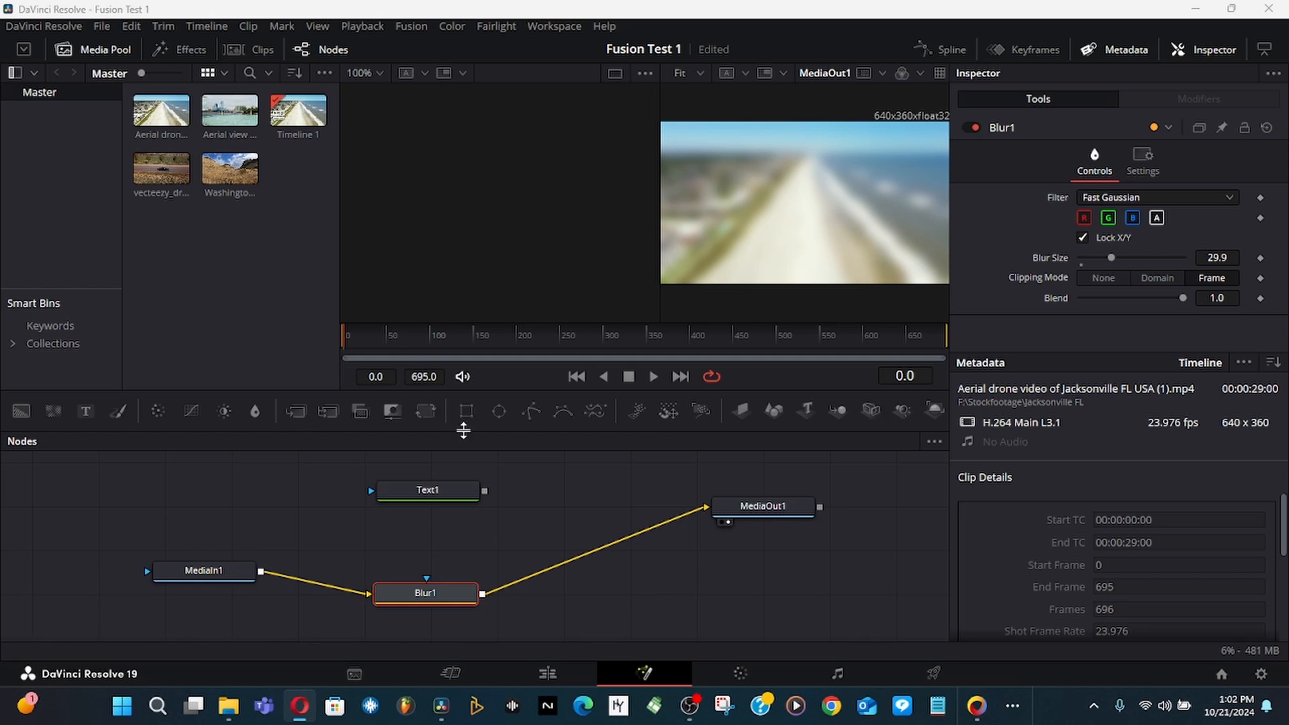
# Add a Merge node between Blur1 and MediaOut1, feeding Blur1 into its background and its output into MediaOut1
pyautogui.moveTo(295, 410); pyautogui.dragTo(350, 535)
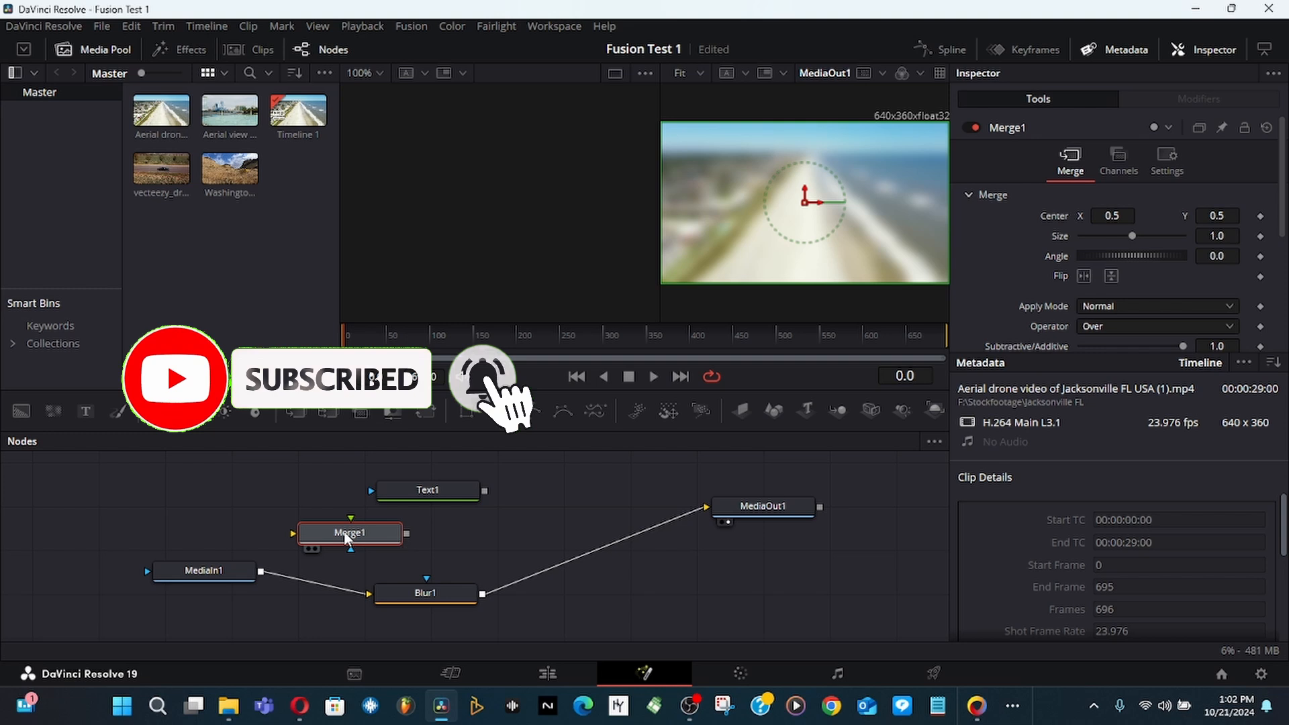
pyautogui.moveTo(749, 509); pyautogui.dragTo(760, 580)
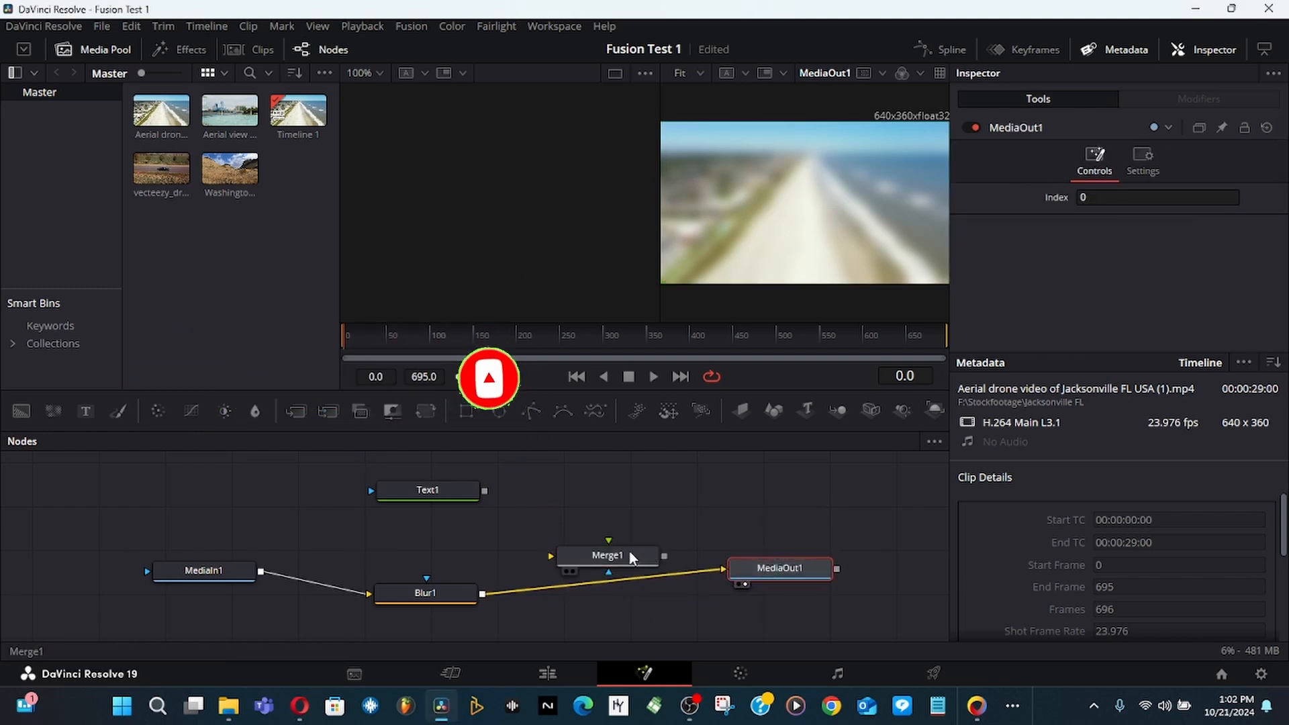
pyautogui.moveTo(631, 554); pyautogui.dragTo(622, 498)
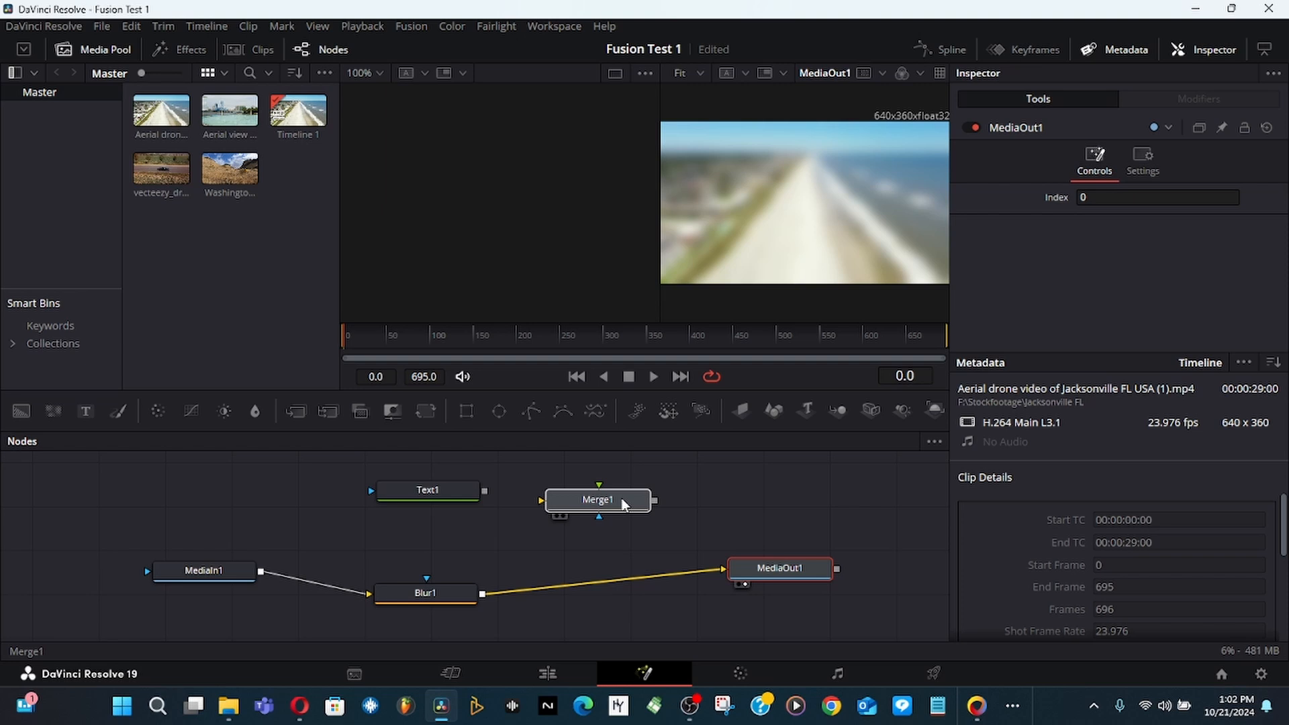
pyautogui.click(622, 503)
pyautogui.moveTo(725, 568); pyautogui.dragTo(557, 505)
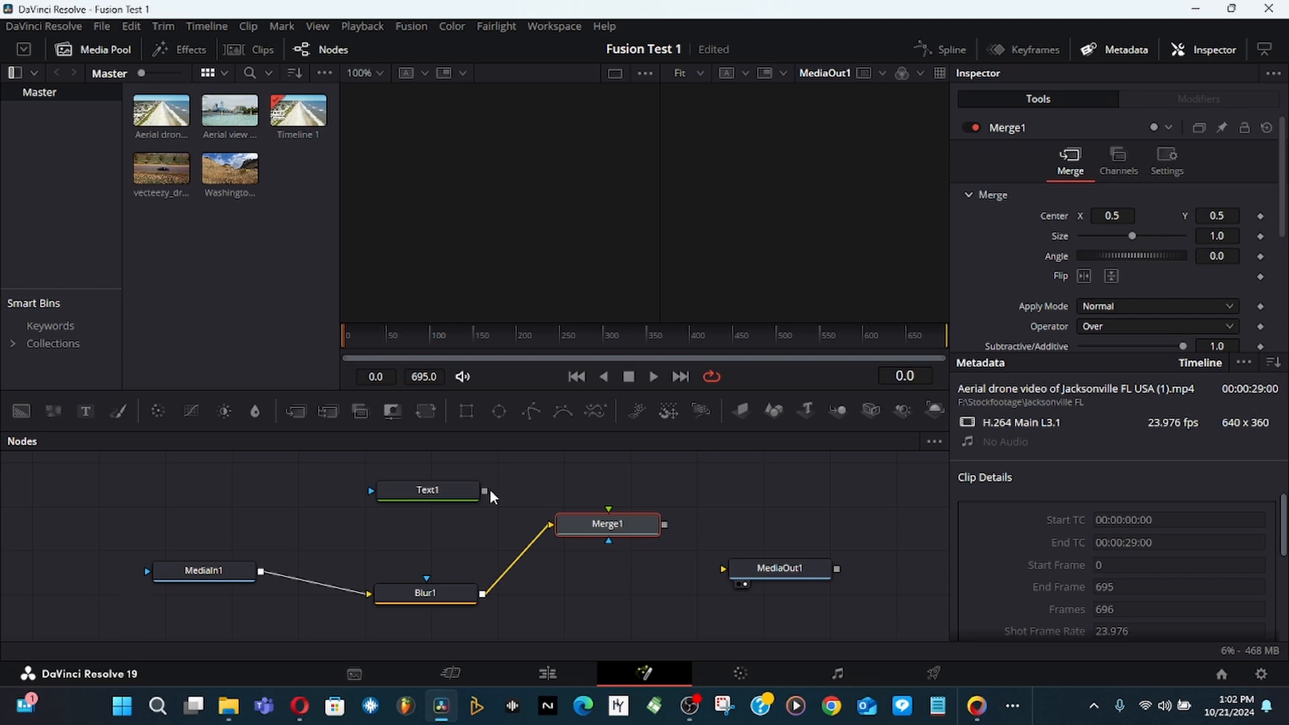
pyautogui.moveTo(665, 525); pyautogui.dragTo(686, 529)
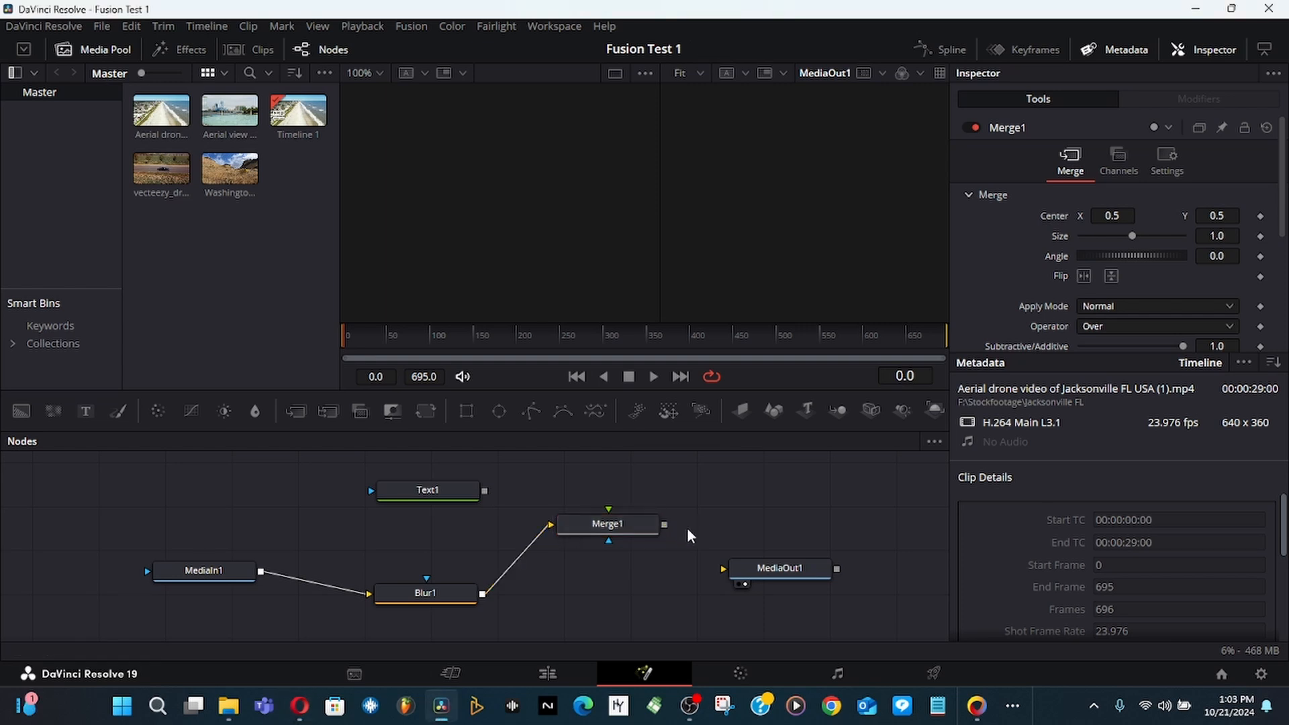
pyautogui.moveTo(664, 526); pyautogui.dragTo(789, 581)
pyautogui.moveTo(608, 523); pyautogui.dragTo(608, 590)
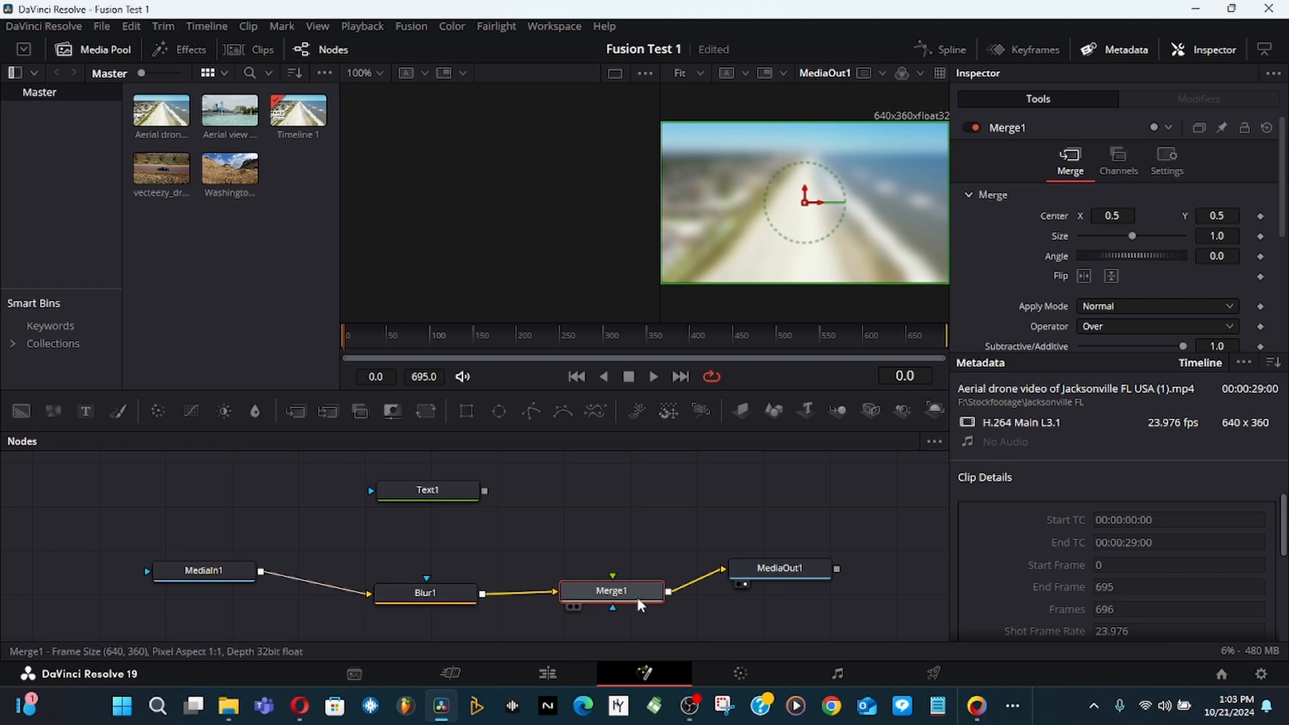
# Connect Text1's output to the foreground input of Merge1
pyautogui.moveTo(485, 494); pyautogui.dragTo(612, 585)
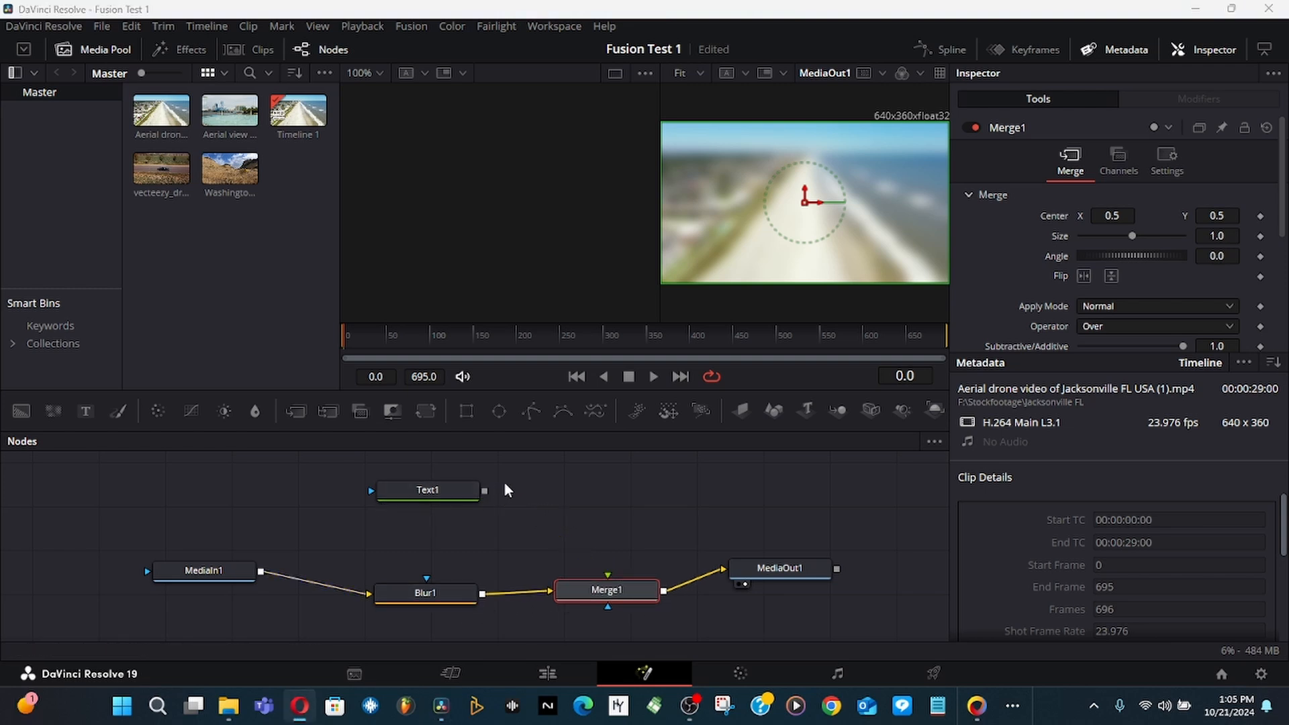
pyautogui.moveTo(483, 492); pyautogui.dragTo(526, 495)
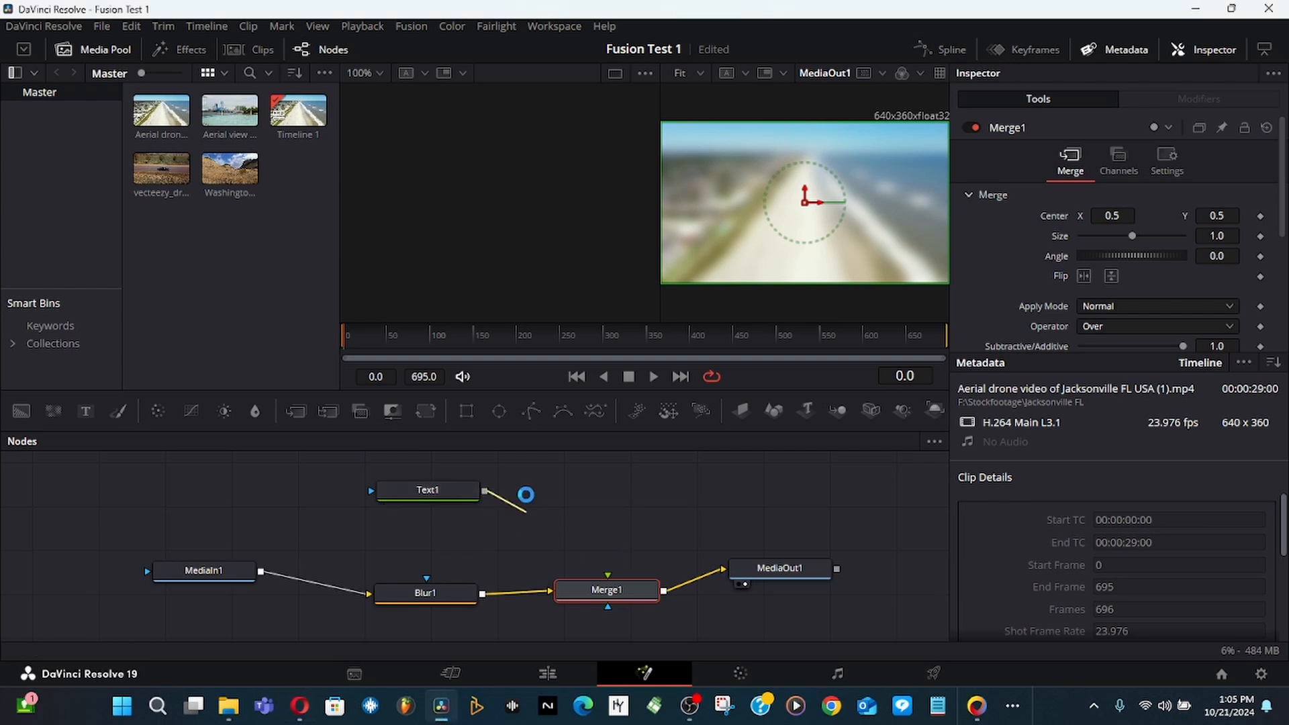
pyautogui.moveTo(526, 495); pyautogui.dragTo(607, 585)
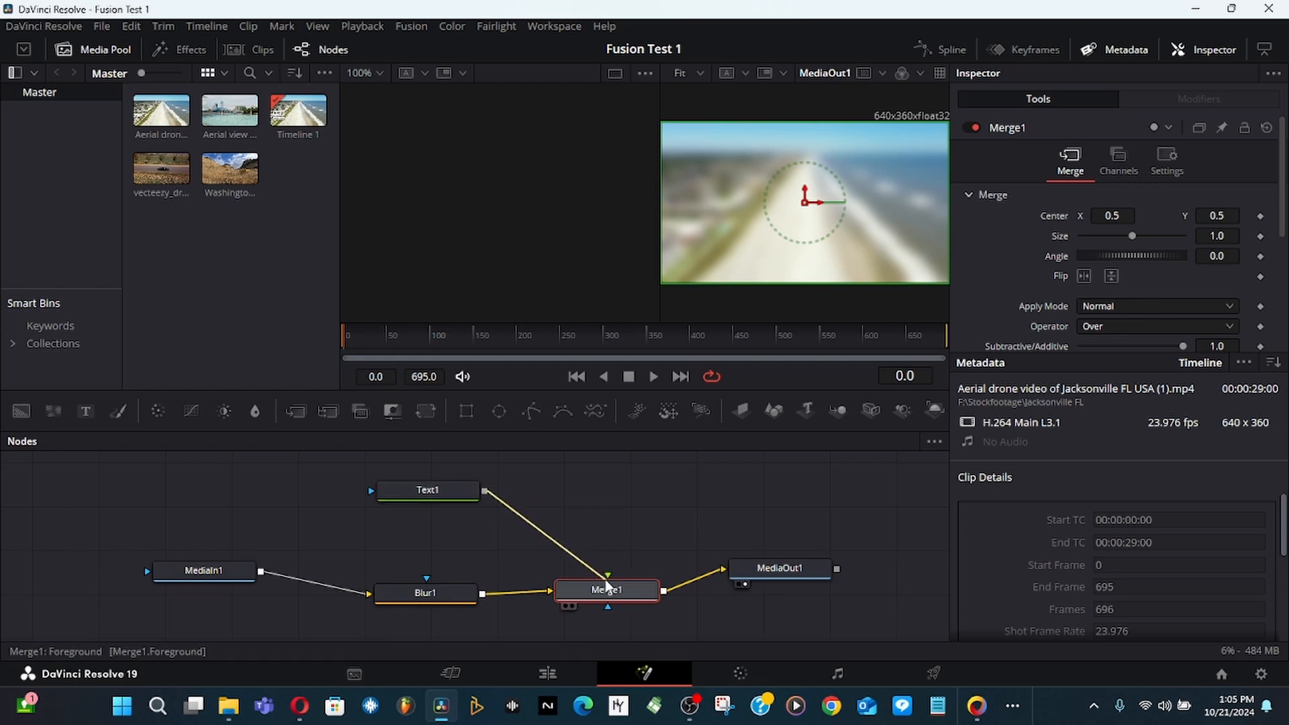
pyautogui.moveTo(607, 579); pyautogui.dragTo(607, 576)
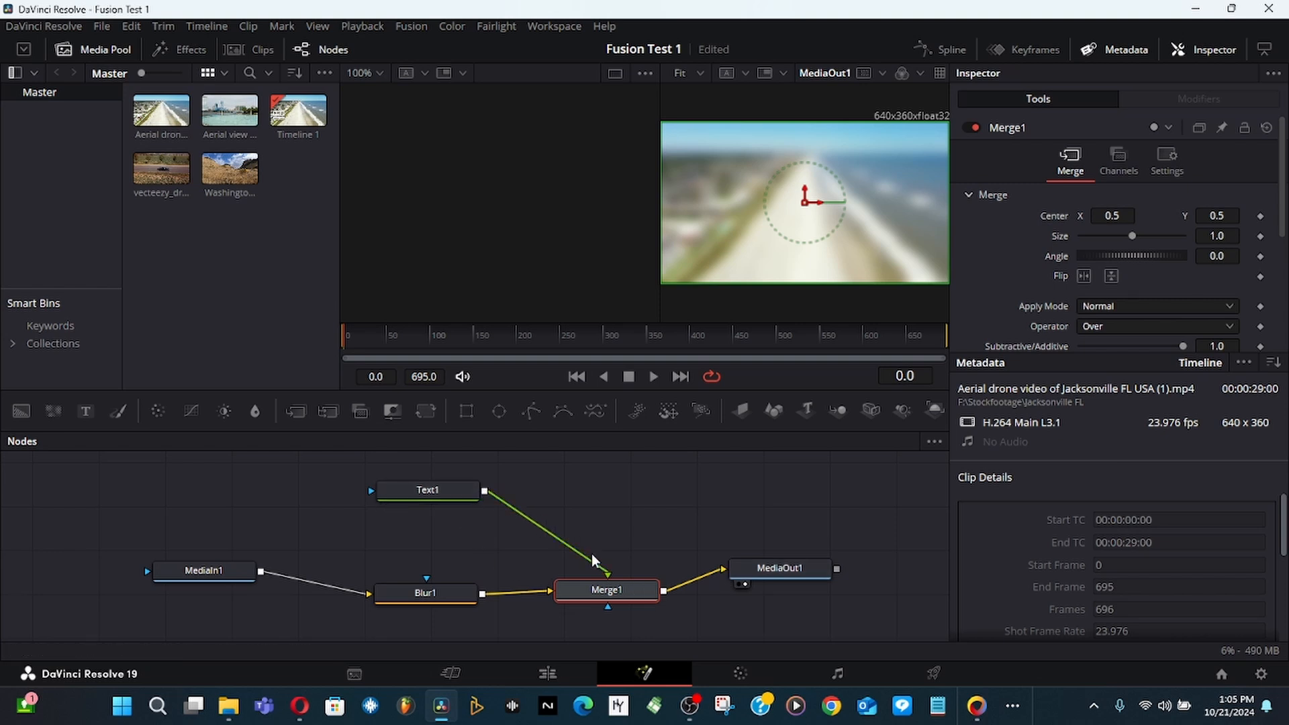
# Rearrange the node graph so Text1 sits above Merge1, with Merge1 between Blur1 and MediaOut1
pyautogui.moveTo(615, 586); pyautogui.dragTo(625, 556)
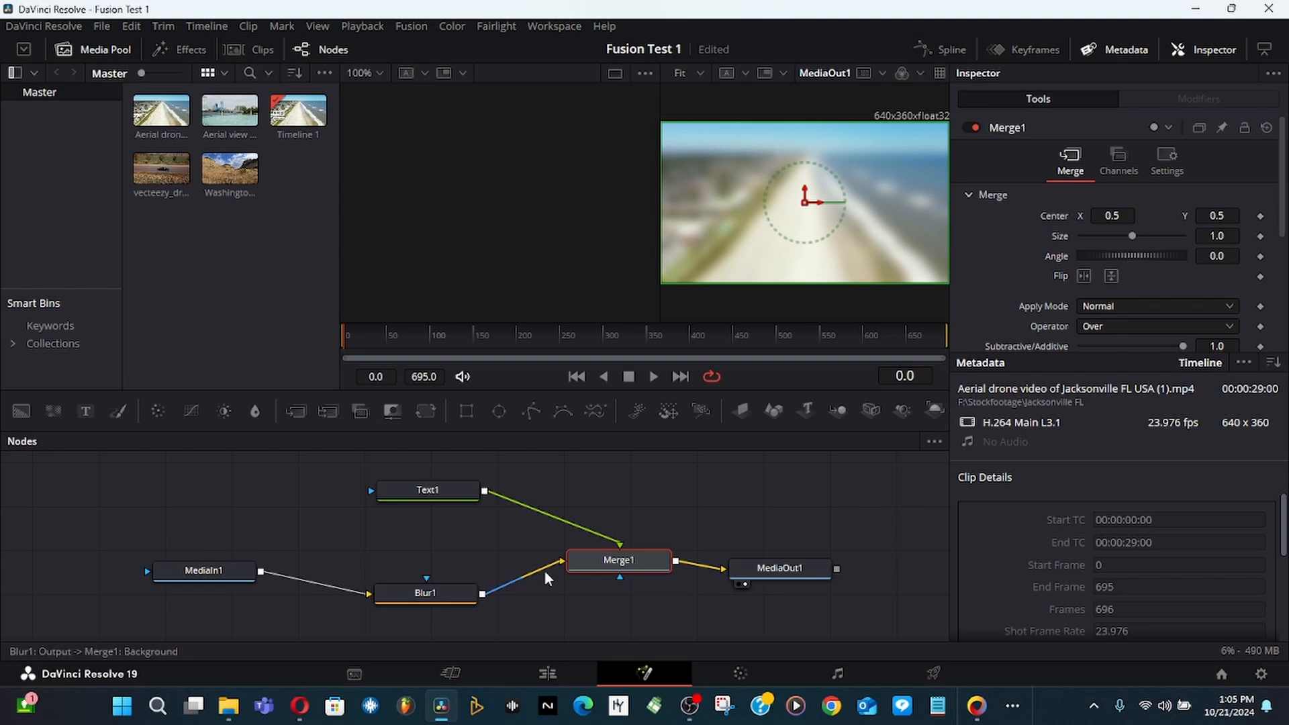
pyautogui.moveTo(616, 563); pyautogui.dragTo(613, 603)
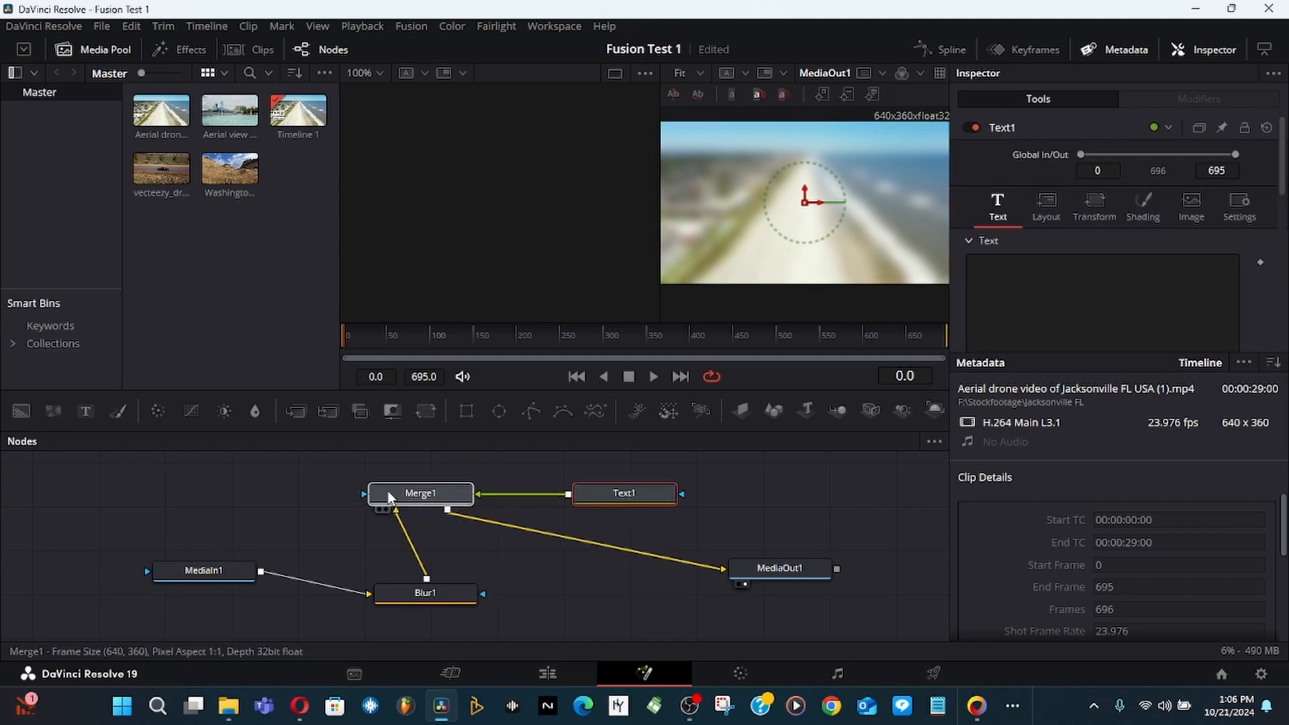
pyautogui.moveTo(400, 494); pyautogui.dragTo(615, 590)
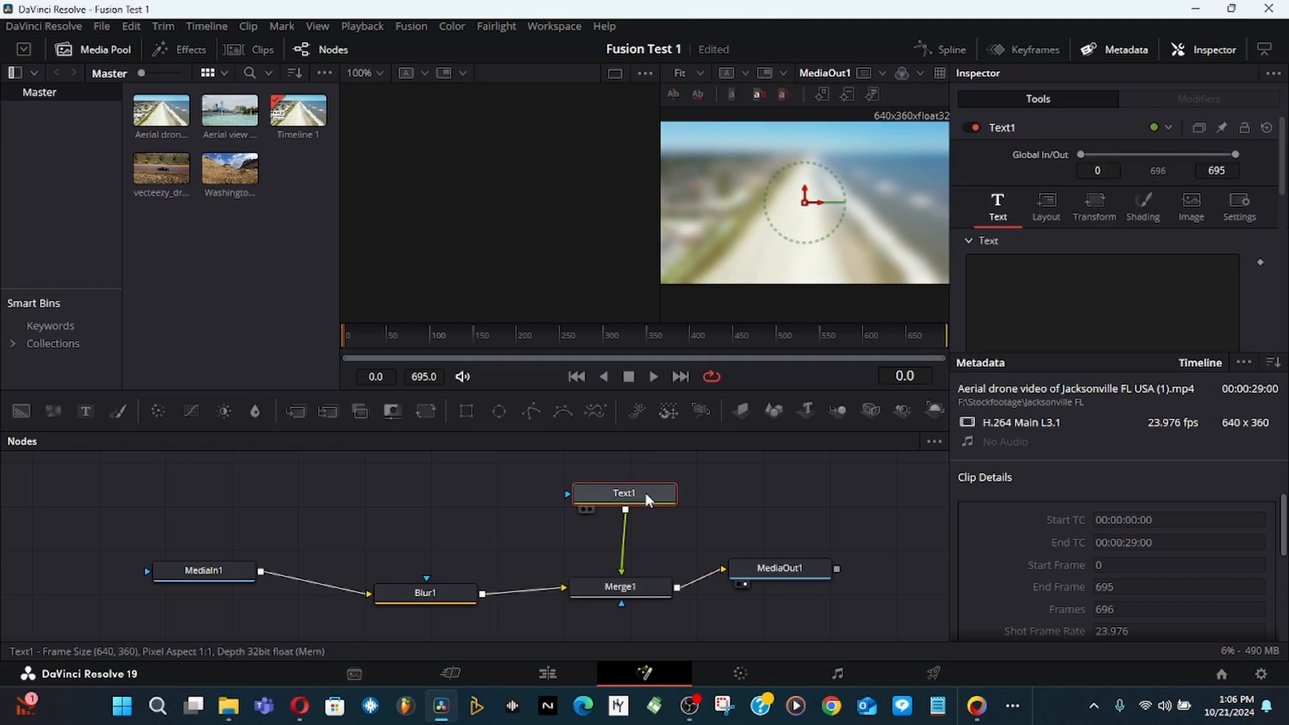
# Enter JACKSONVILLE in Text1 and style it in Inter_FXH Bold, dark blue, at size 0.1457
pyautogui.click(1113, 283)
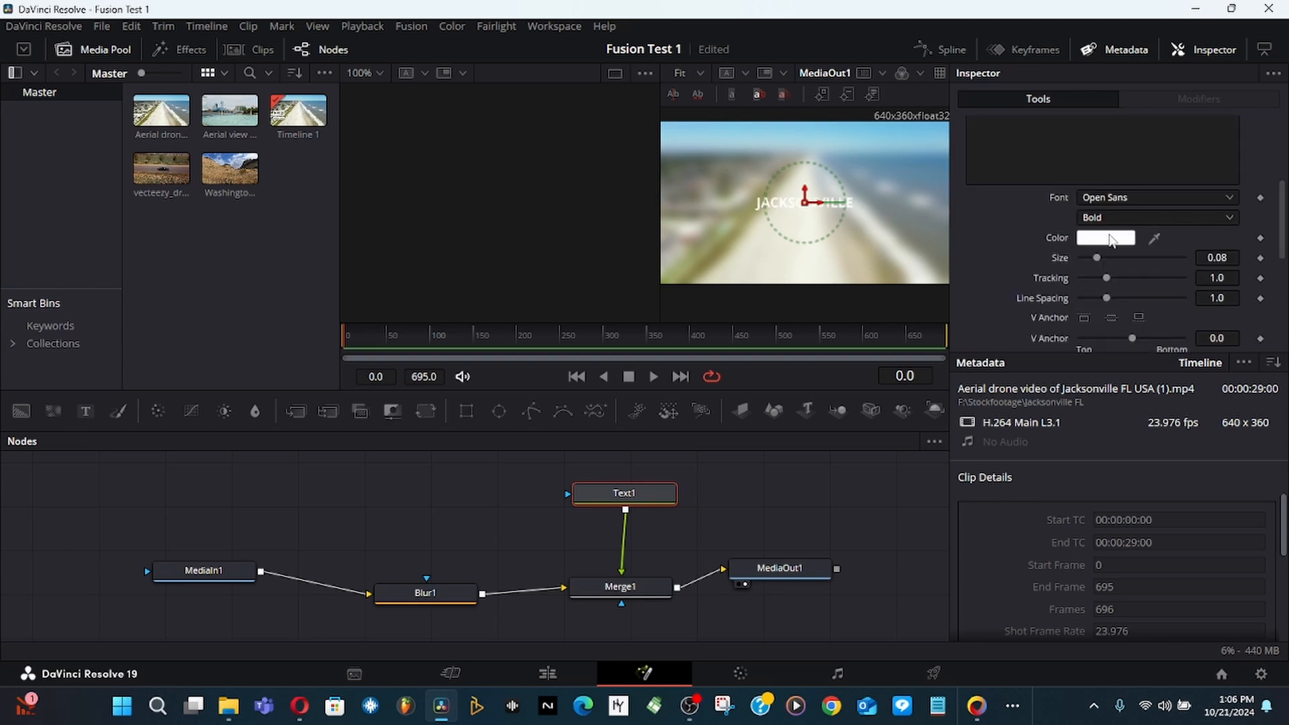
pyautogui.click(1108, 238)
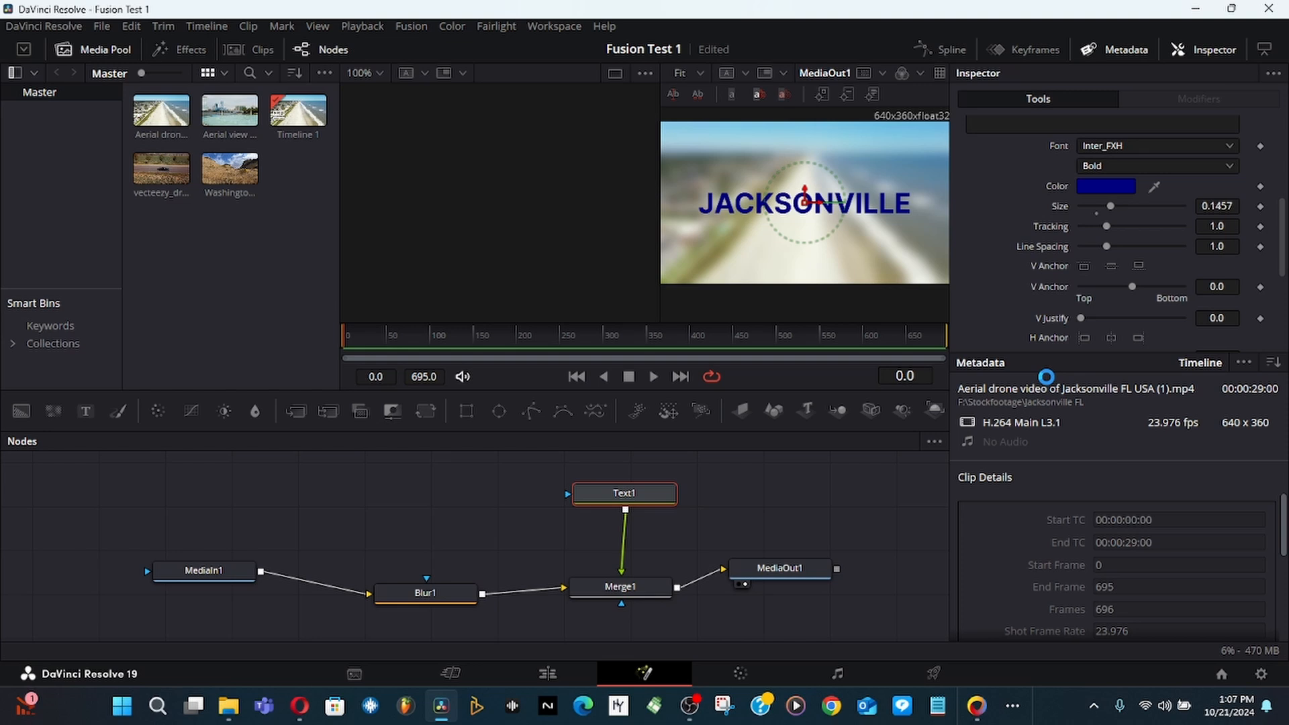
# Space out and align the nodes with Text1 directly above Merge1, and check the titled clip in the edit timeline before returning to Fusion
pyautogui.moveTo(197, 571); pyautogui.dragTo(184, 592)
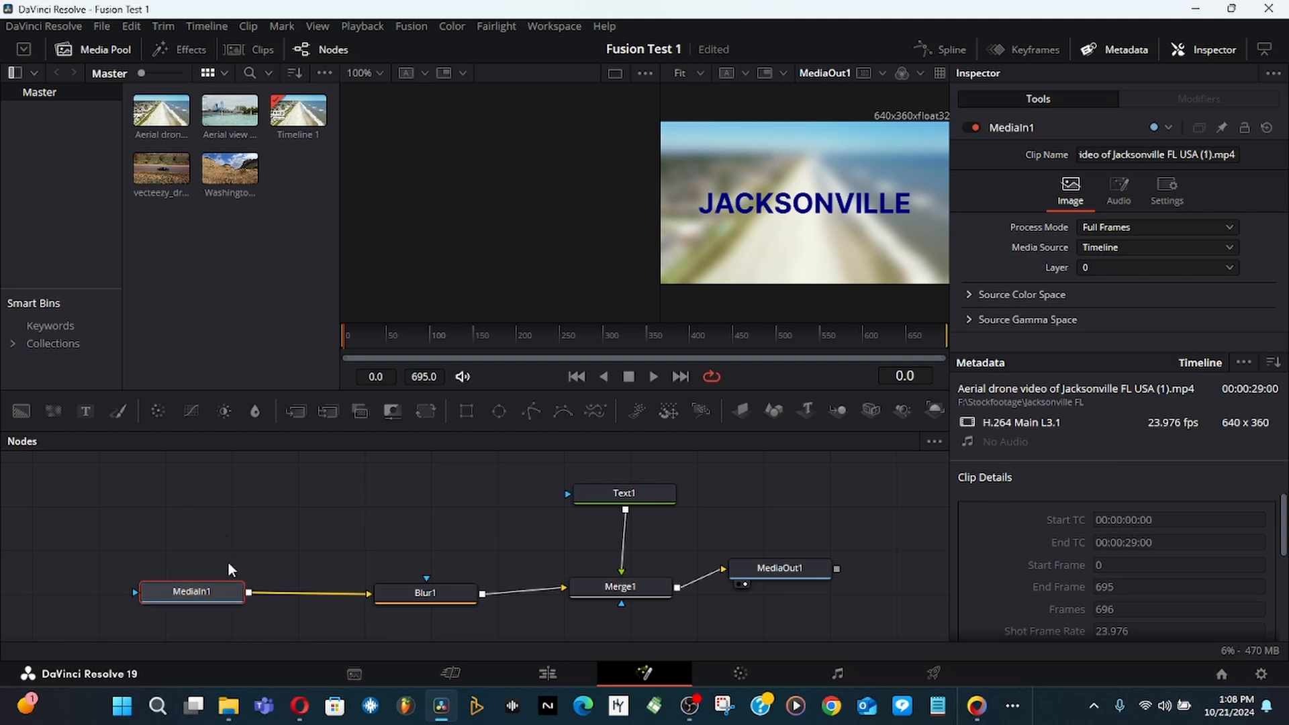
pyautogui.moveTo(189, 591); pyautogui.dragTo(158, 590)
pyautogui.moveTo(430, 593); pyautogui.dragTo(361, 585)
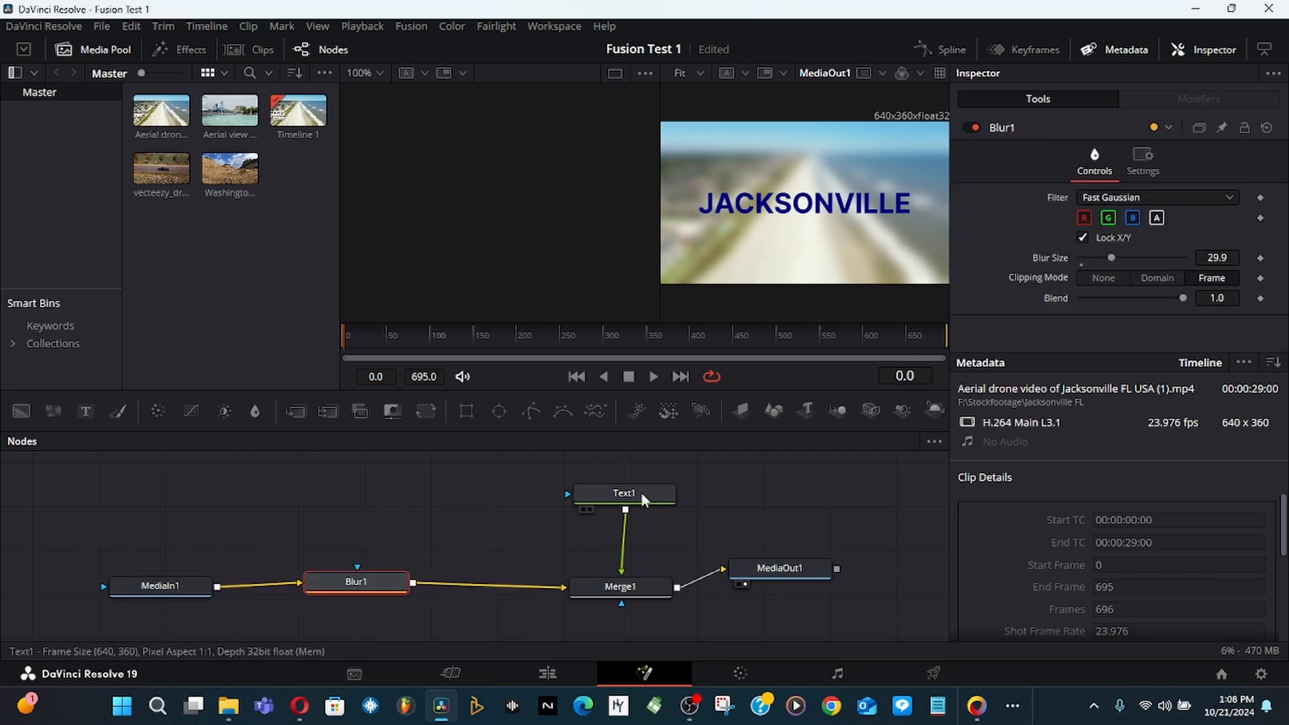
pyautogui.moveTo(639, 494); pyautogui.dragTo(634, 494)
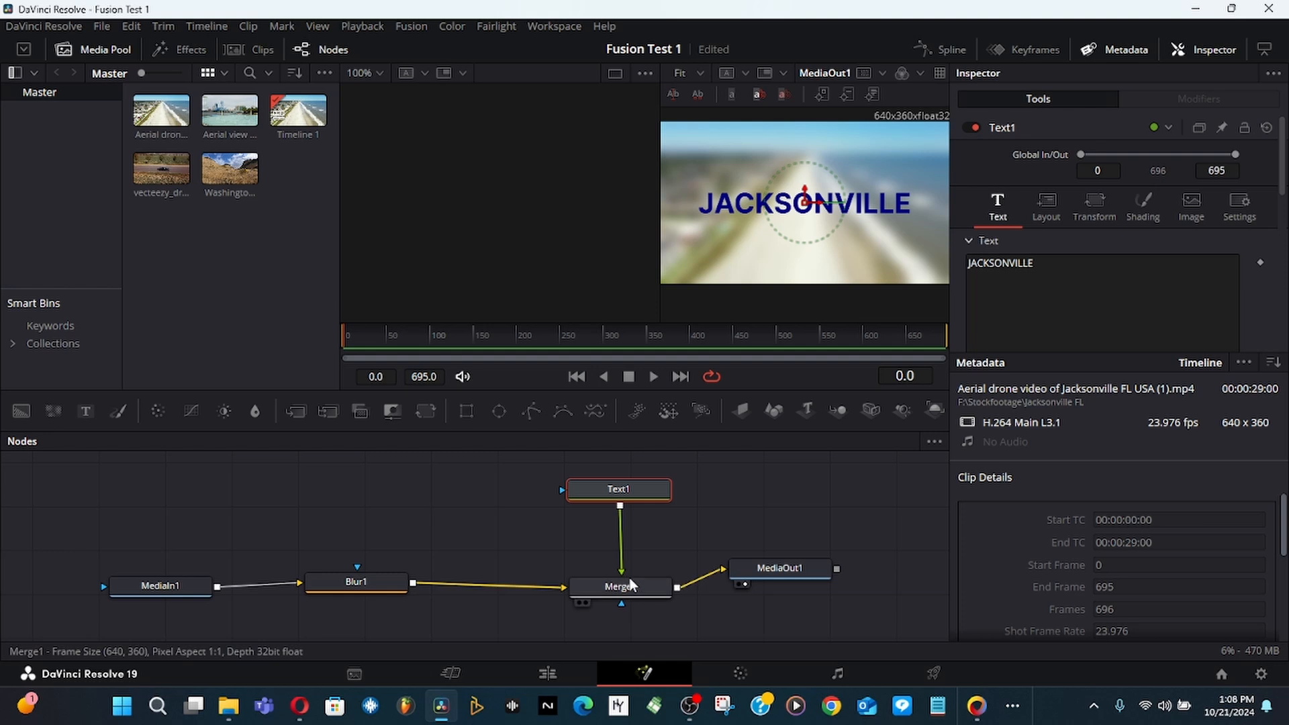
pyautogui.moveTo(632, 595); pyautogui.dragTo(606, 582)
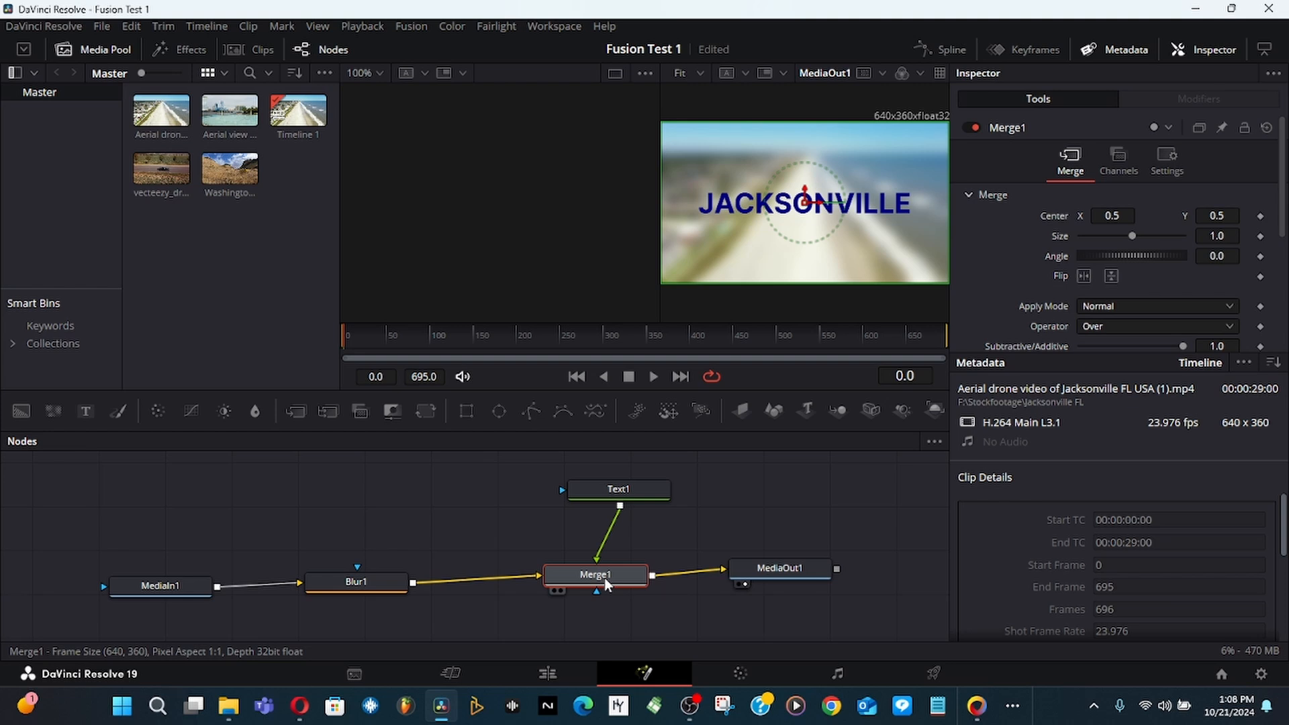
pyautogui.moveTo(619, 490); pyautogui.dragTo(597, 491)
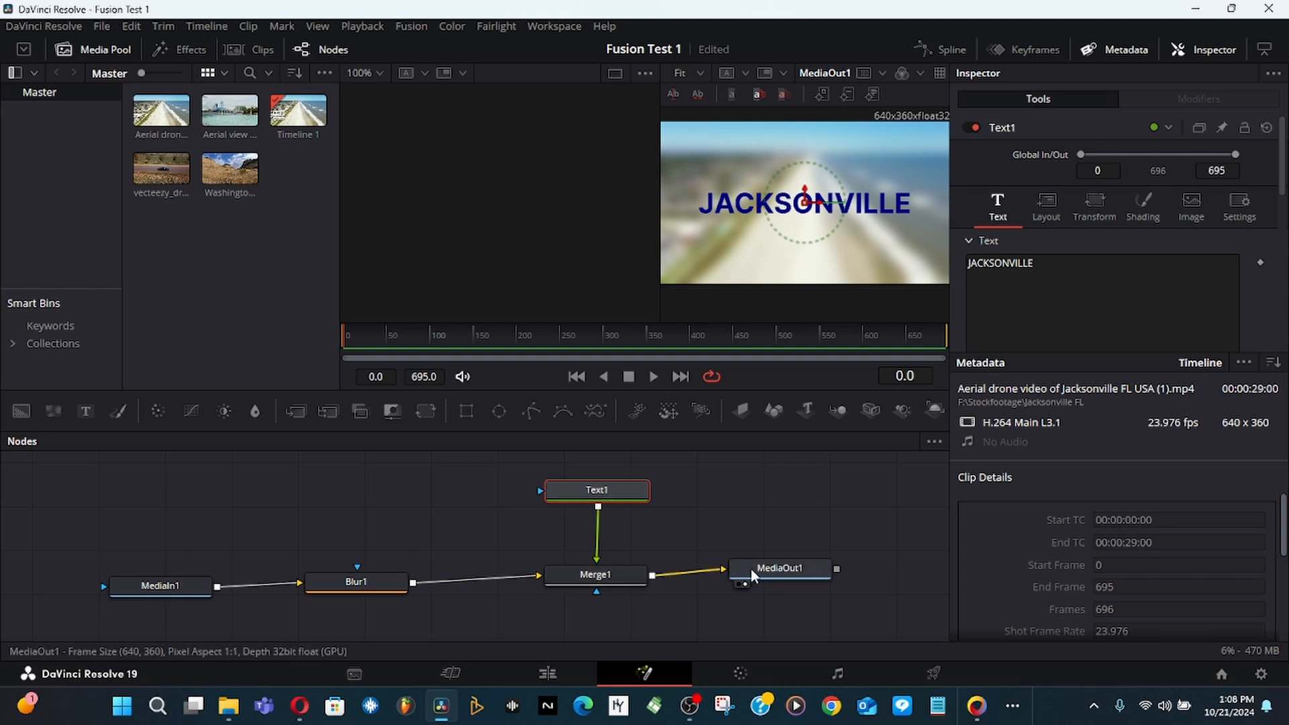
pyautogui.moveTo(752, 570); pyautogui.dragTo(756, 579)
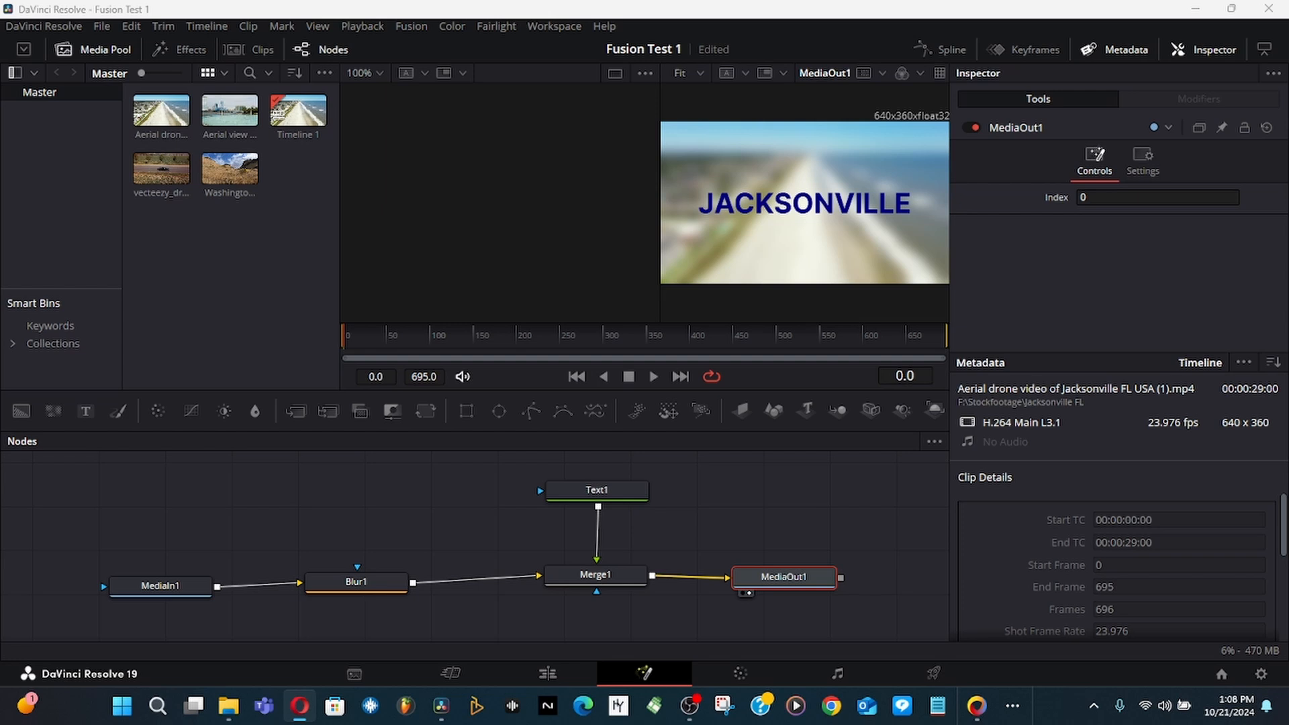
pyautogui.click(547, 674)
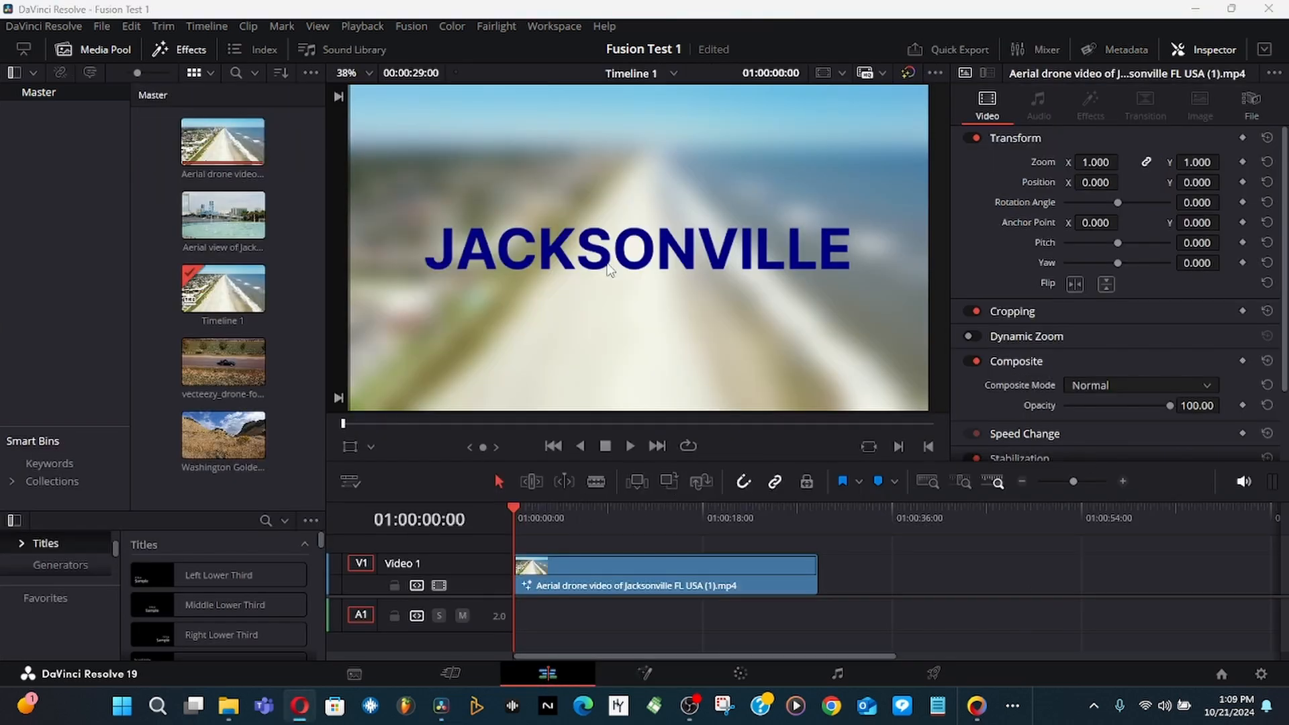
pyautogui.click(645, 673)
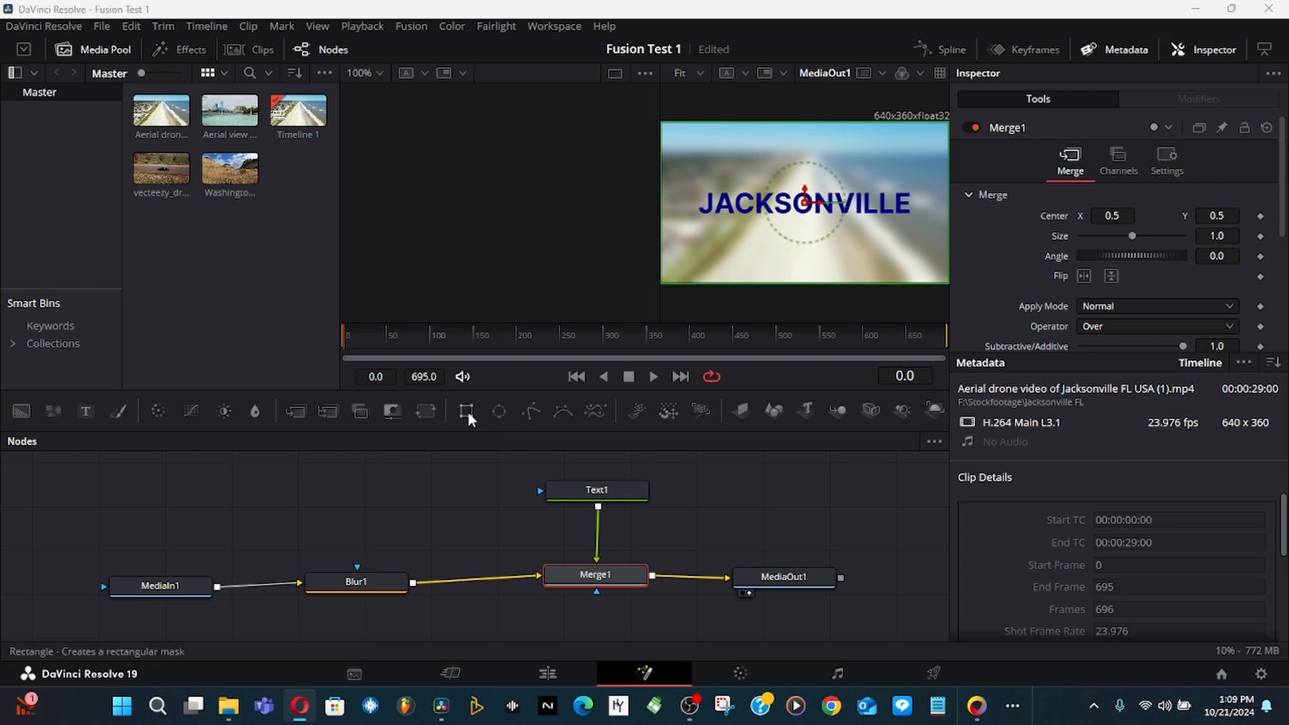
pyautogui.click(461, 411)
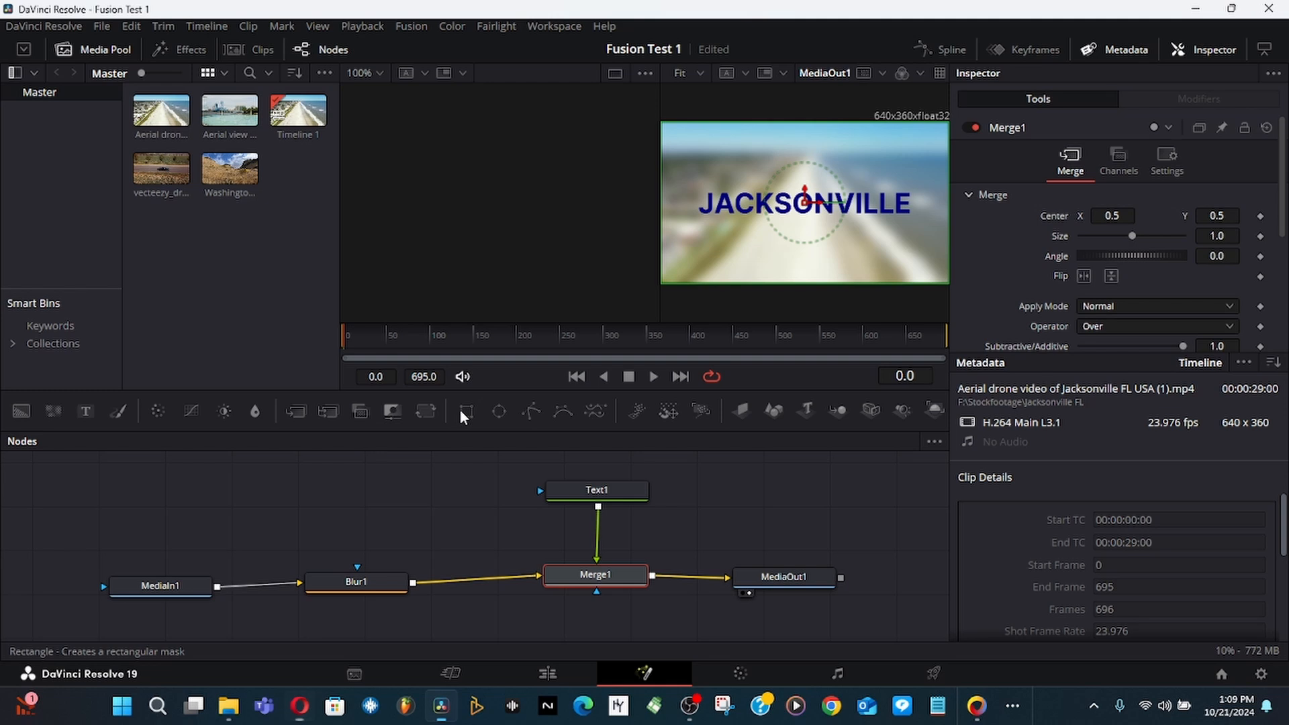
pyautogui.click(468, 412)
pyautogui.hotkey('ctrl', 'z')
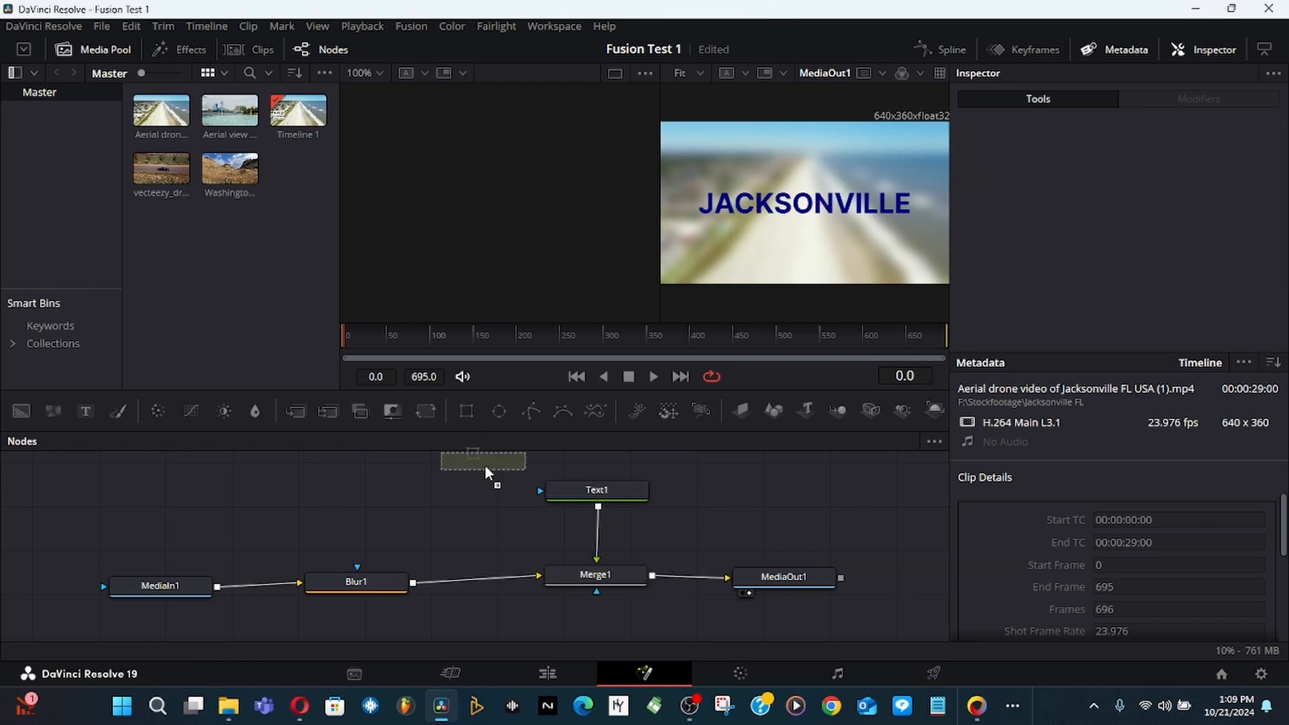
# Add a Rectangle mask to Text1 and place the mask node above and to the left of it
pyautogui.click(595, 492)
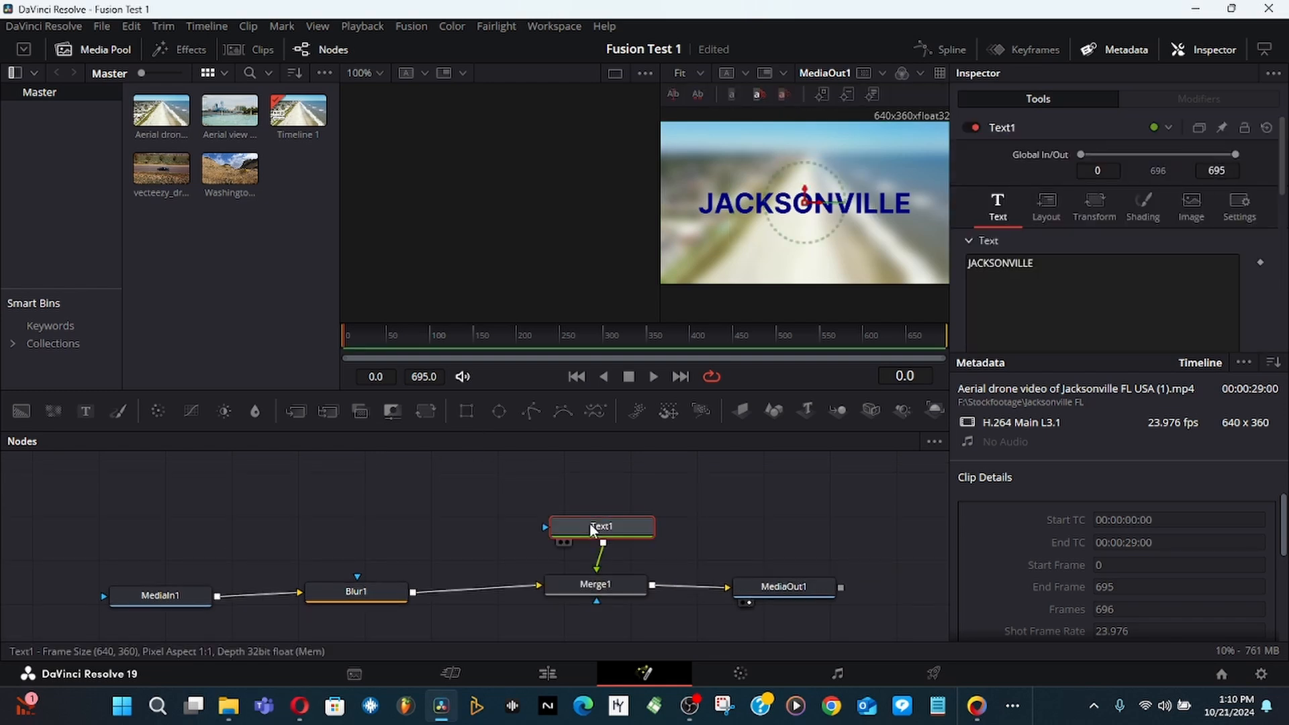
pyautogui.click(468, 411)
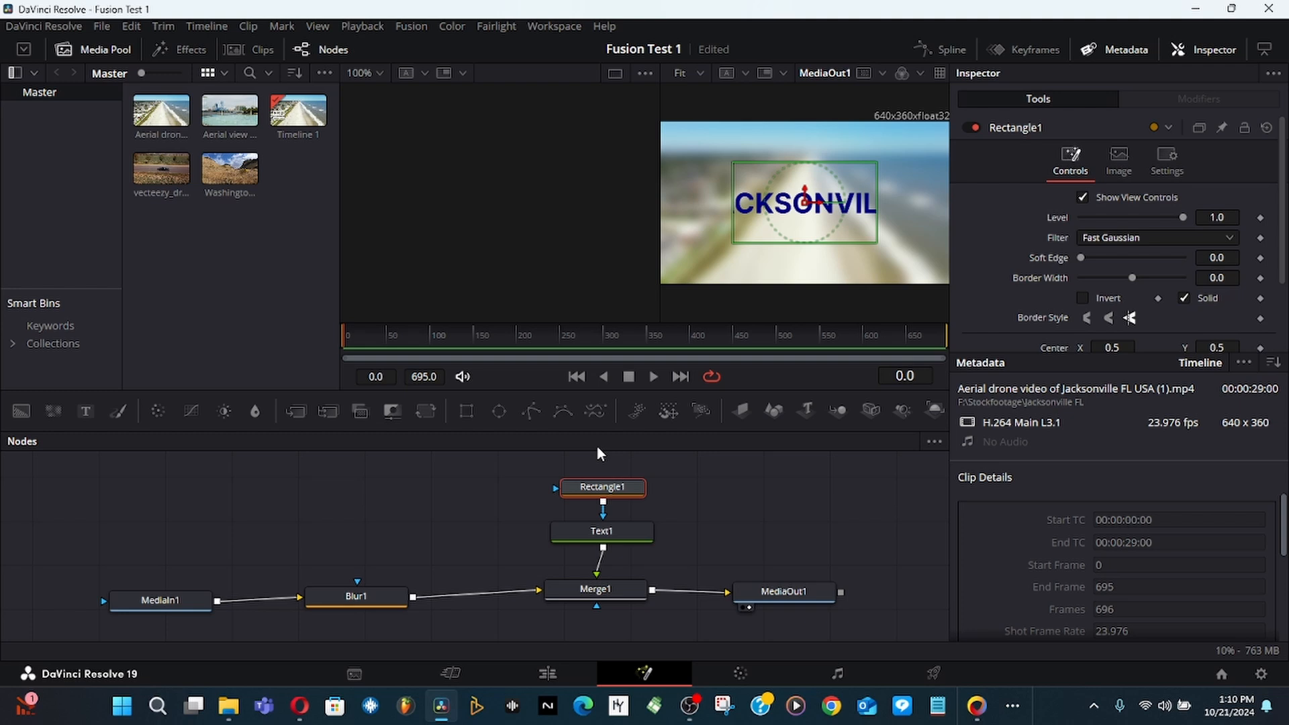
pyautogui.moveTo(604, 485); pyautogui.dragTo(567, 488)
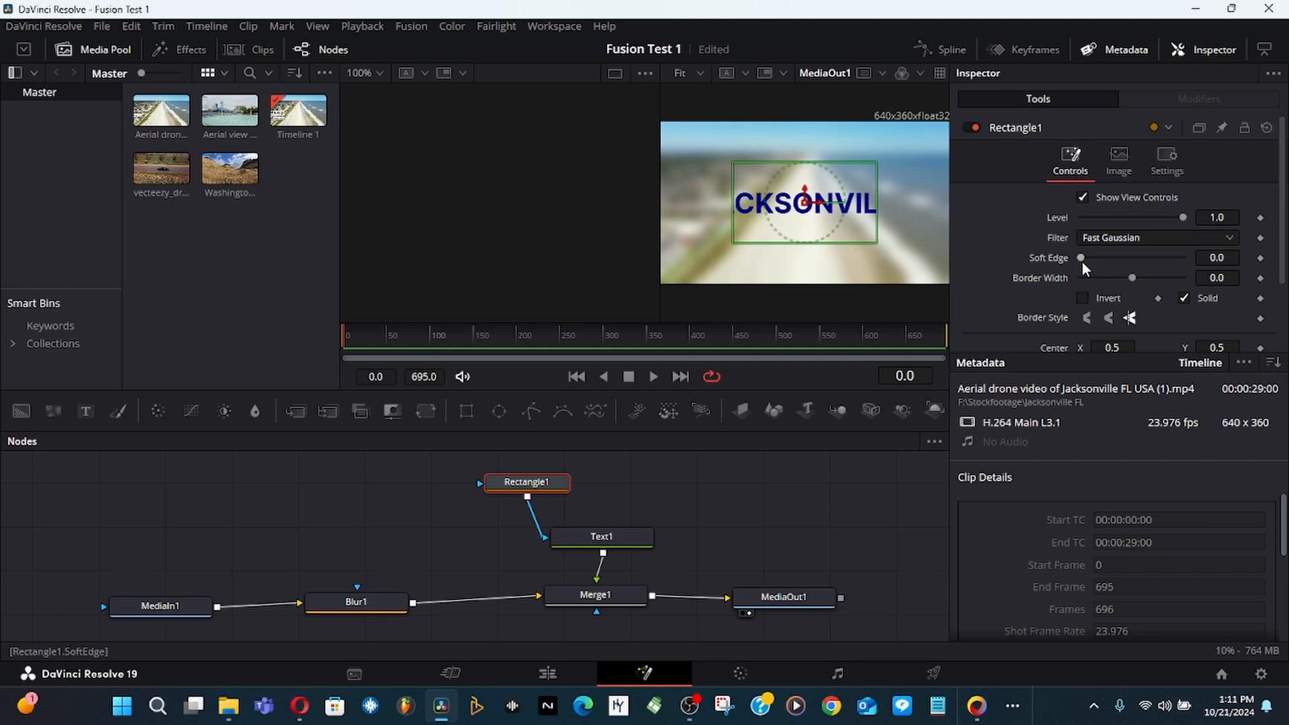
# Set Rectangle1's Soft Edge to 0.0173, Border Width to -0.009 and Width to 0.795
pyautogui.moveTo(1132, 277); pyautogui.dragTo(1093, 260)
pyautogui.scroll(-3, 1283, 262)
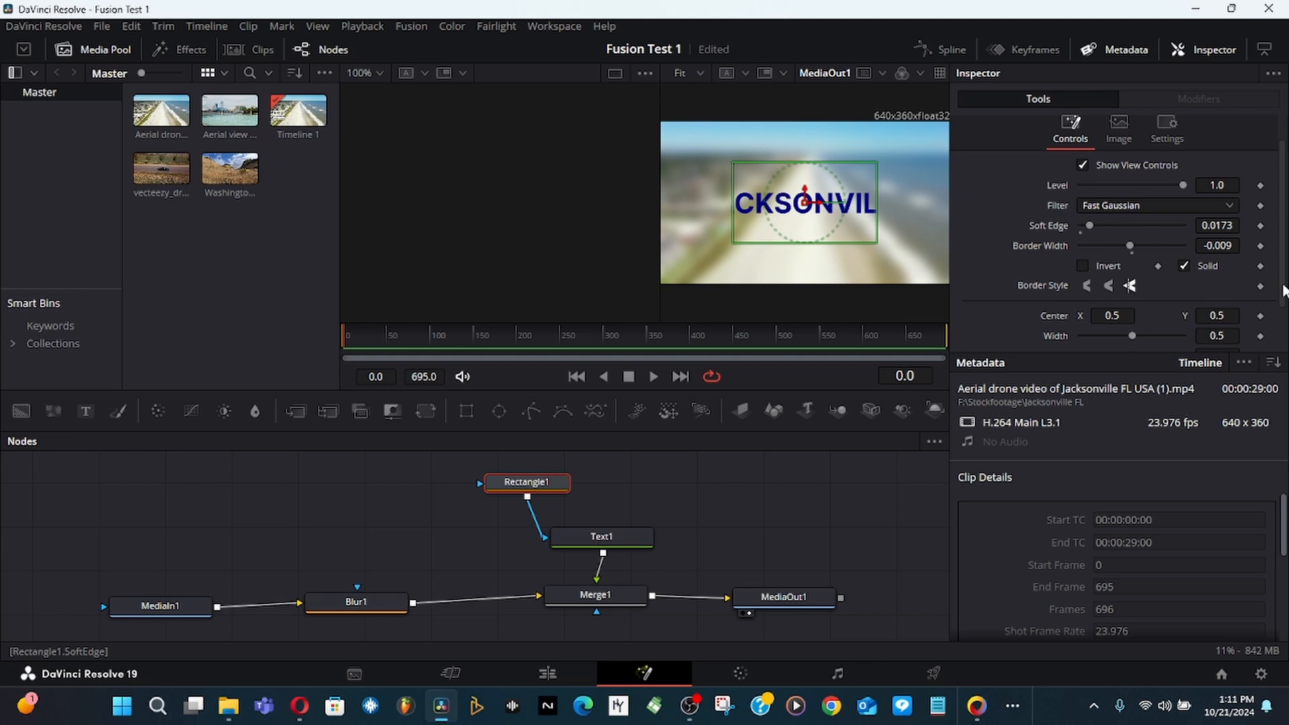
pyautogui.moveTo(1132, 280); pyautogui.dragTo(1158, 278)
# Connect Rectangle1 to Blur1's mask input as well, and reduce the rectangle's Soft Edge and Height
pyautogui.moveTo(527, 482); pyautogui.dragTo(355, 604)
pyautogui.moveTo(585, 471); pyautogui.dragTo(528, 468)
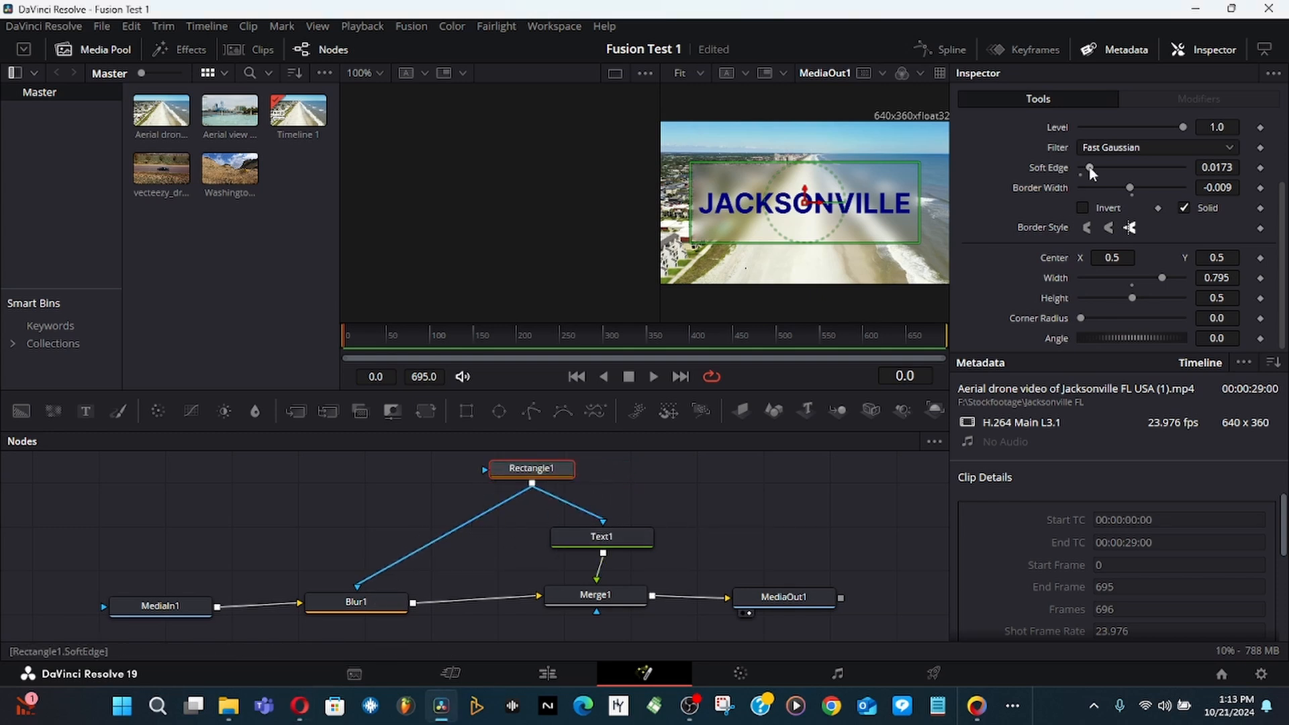
pyautogui.moveTo(1092, 172); pyautogui.dragTo(1078, 173)
pyautogui.moveTo(1132, 297); pyautogui.dragTo(1106, 298)
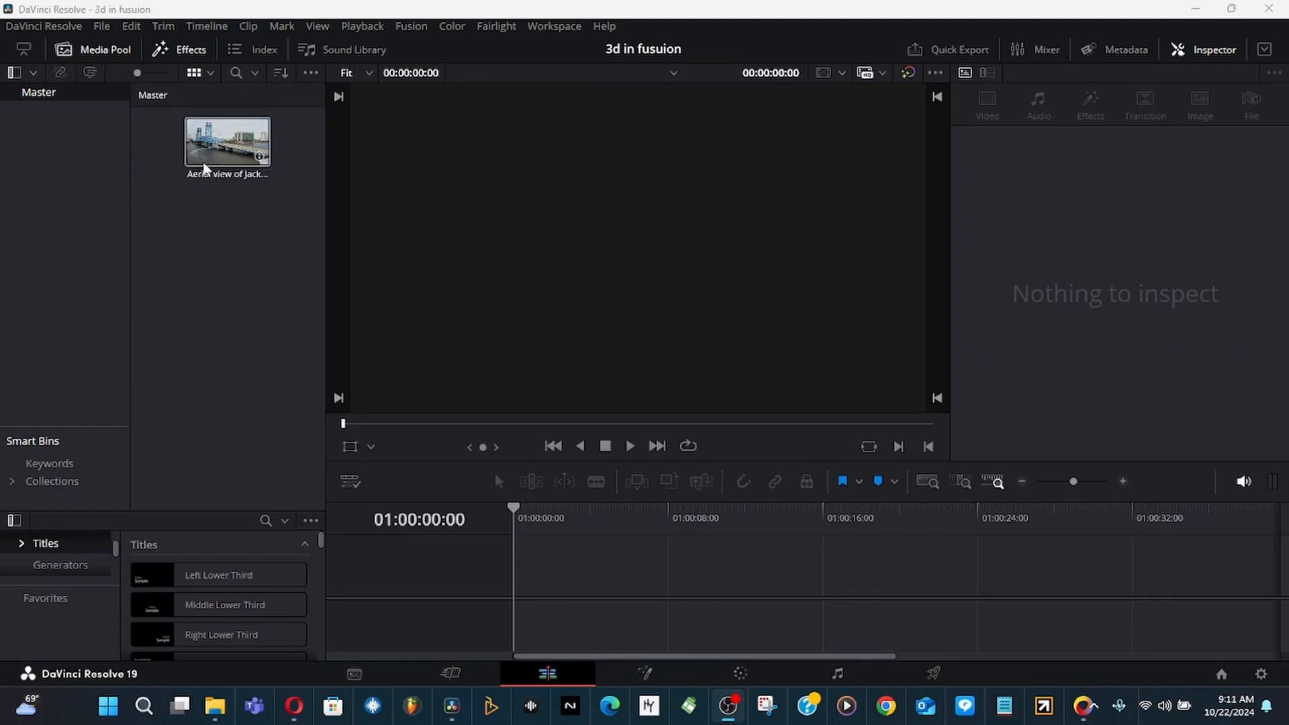
# In the "3d in fusuion" project, place the Jacksonville City aerial clip on a new timeline and open it in Fusion
pyautogui.click(224, 147)
pyautogui.moveTo(224, 146); pyautogui.dragTo(551, 587)
pyautogui.click(652, 678)
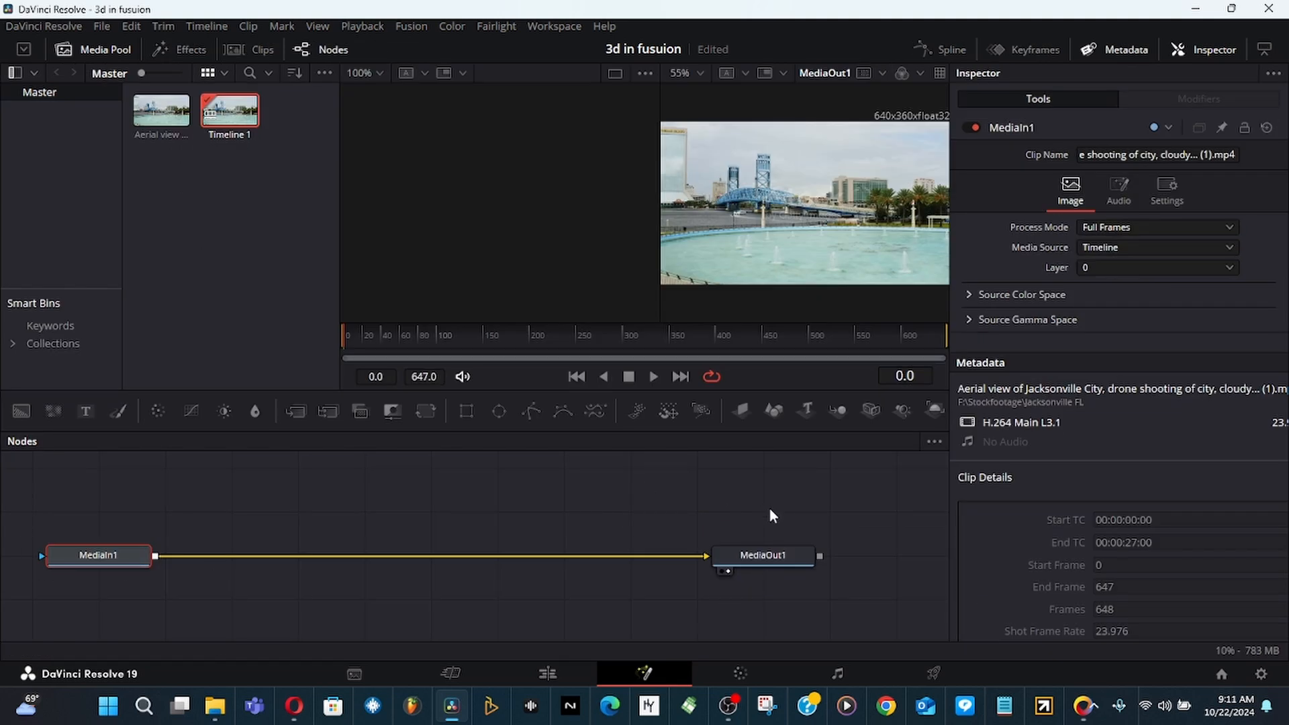
# Add a connected chain of Text3D, Merge3D and Renderer3D nodes and place it above the line between MediaIn1 and MediaOut1
pyautogui.click(807, 410)
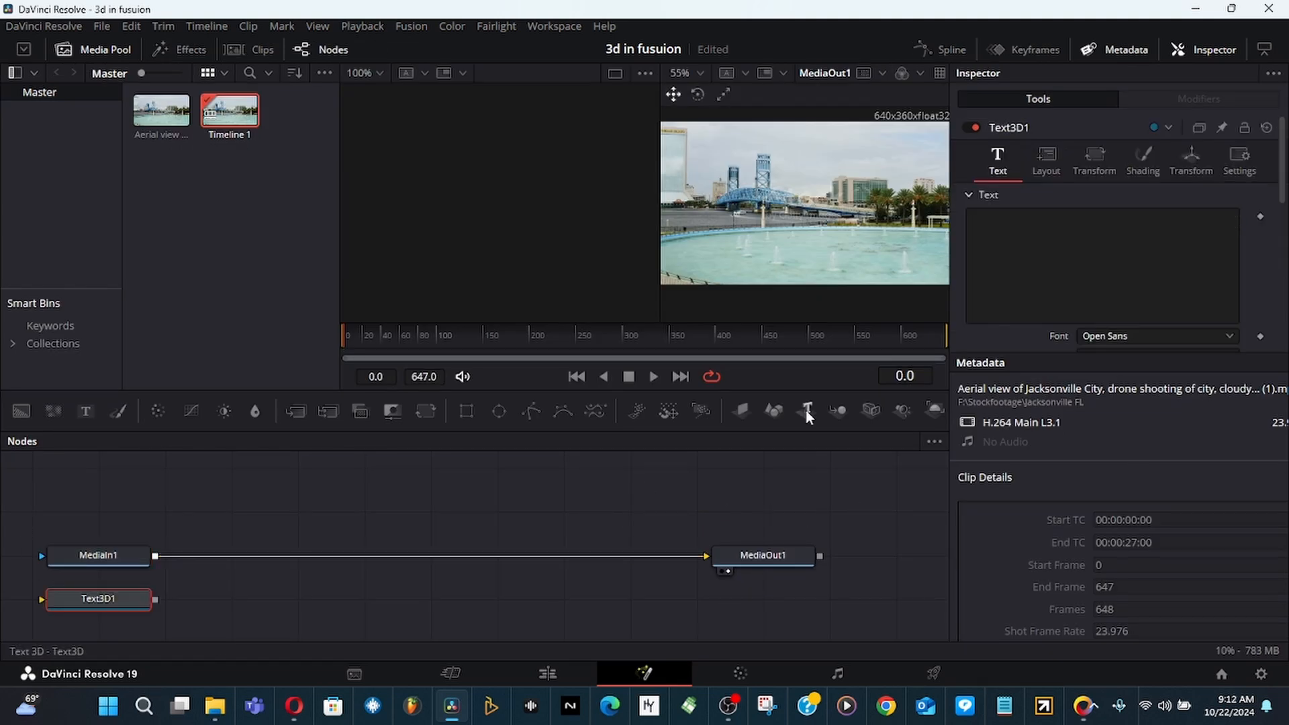
pyautogui.click(843, 410)
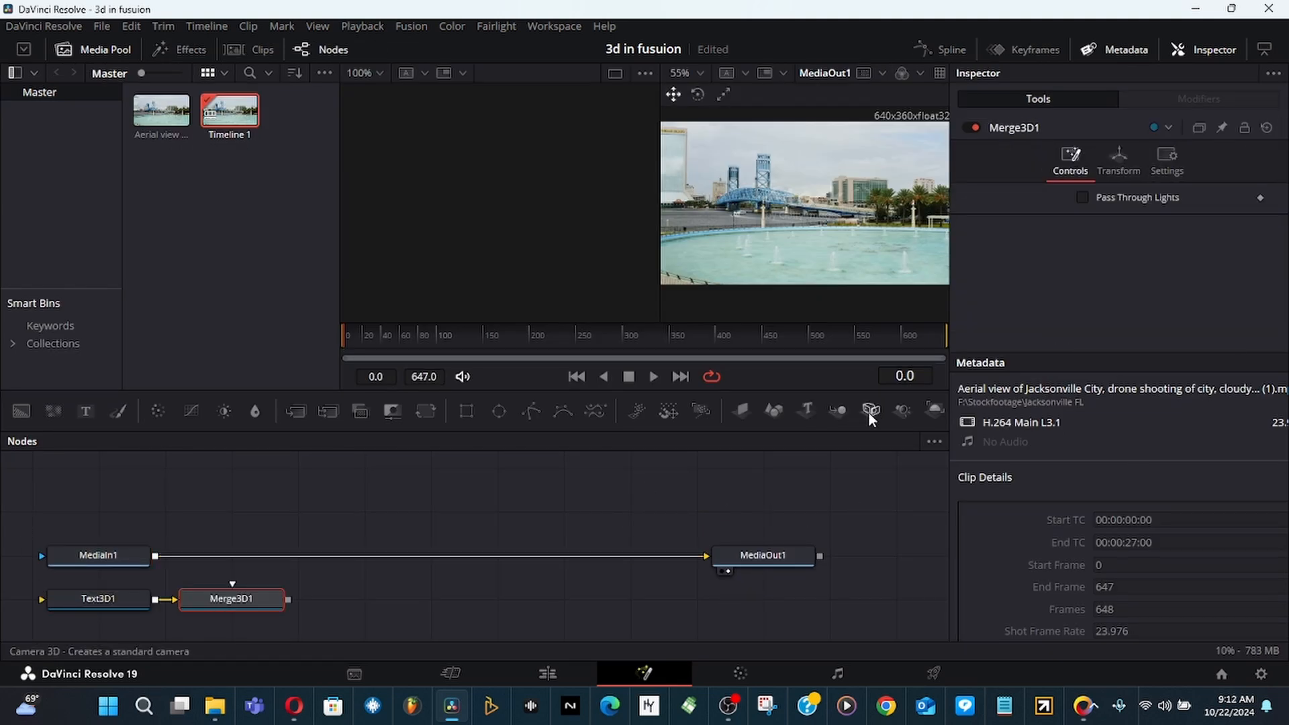
pyautogui.click(929, 418)
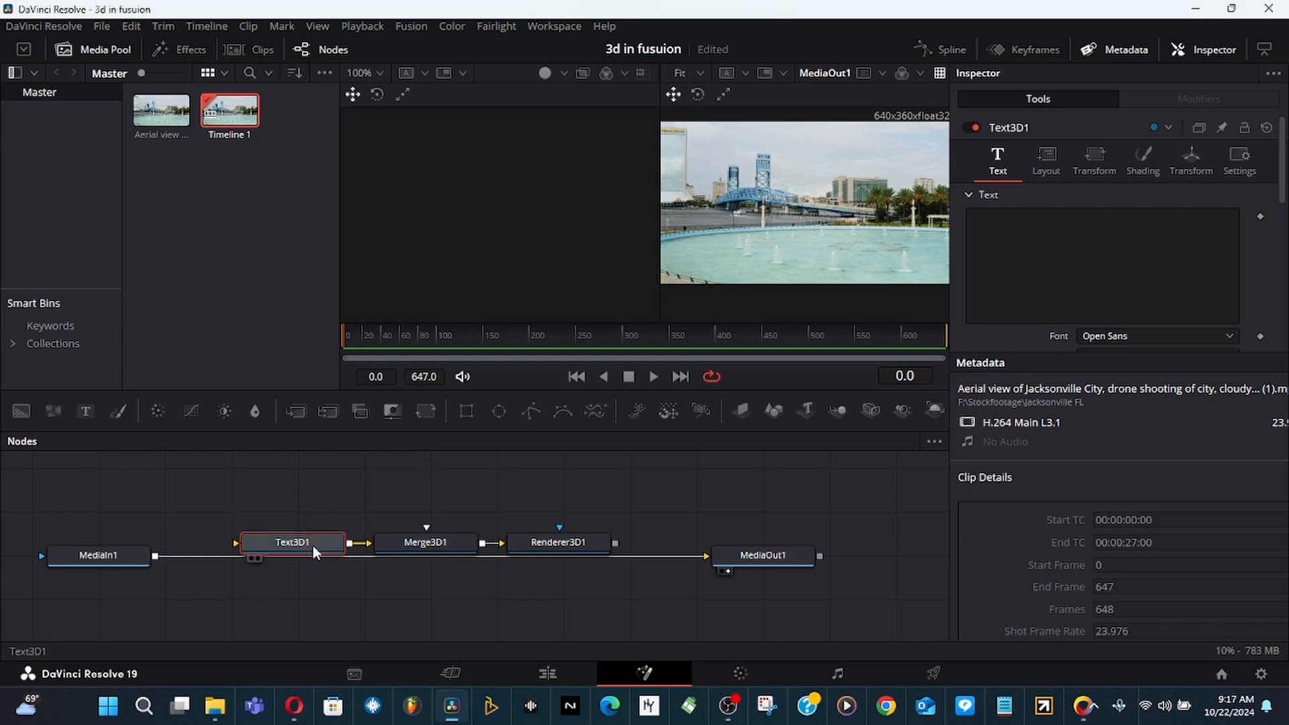
# Show Text3D1 in the first viewer and set its text to "TEXT"
pyautogui.press('1')
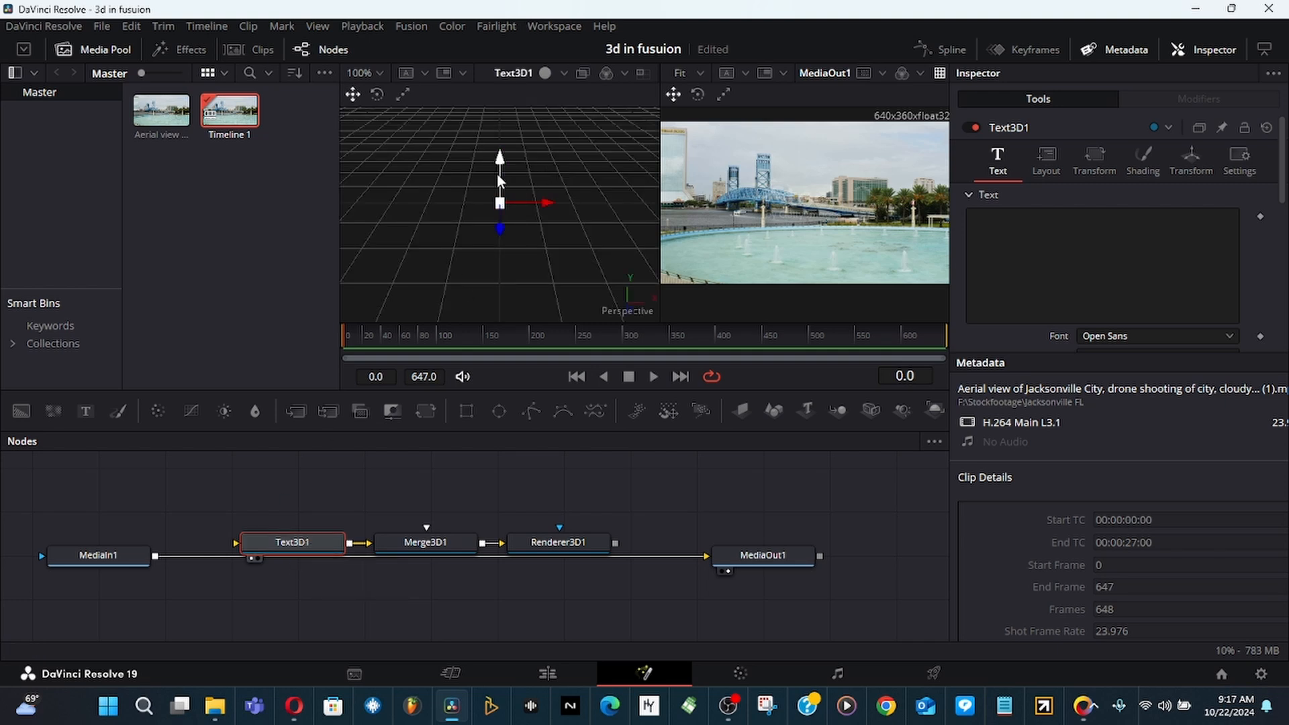
pyautogui.click(1036, 244)
pyautogui.write('TEXT')
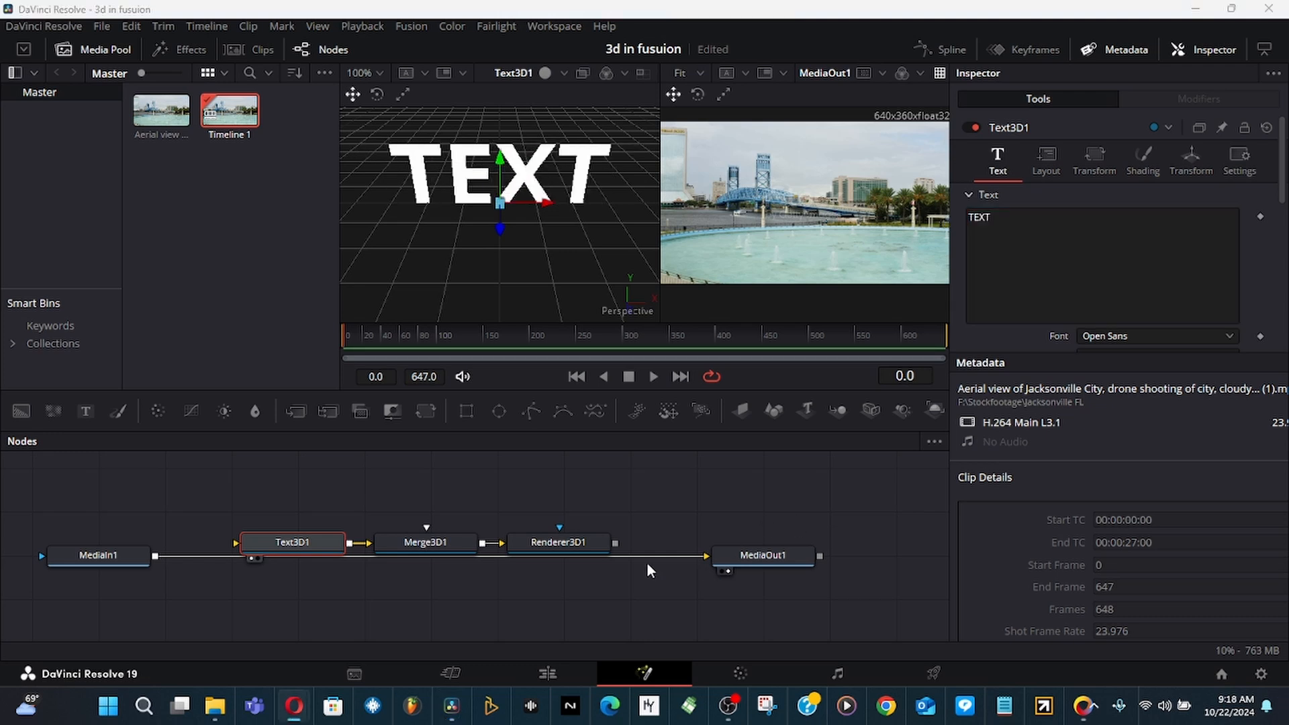
# Connect Renderer3D1's output to MediaIn1's mask input, and spread the 3D nodes out in a row higher above the MediaIn1–MediaOut1 line
pyautogui.moveTo(615, 543); pyautogui.dragTo(93, 562)
pyautogui.moveTo(292, 542); pyautogui.dragTo(288, 463)
pyautogui.moveTo(417, 543); pyautogui.dragTo(433, 470)
pyautogui.moveTo(574, 544); pyautogui.dragTo(667, 474)
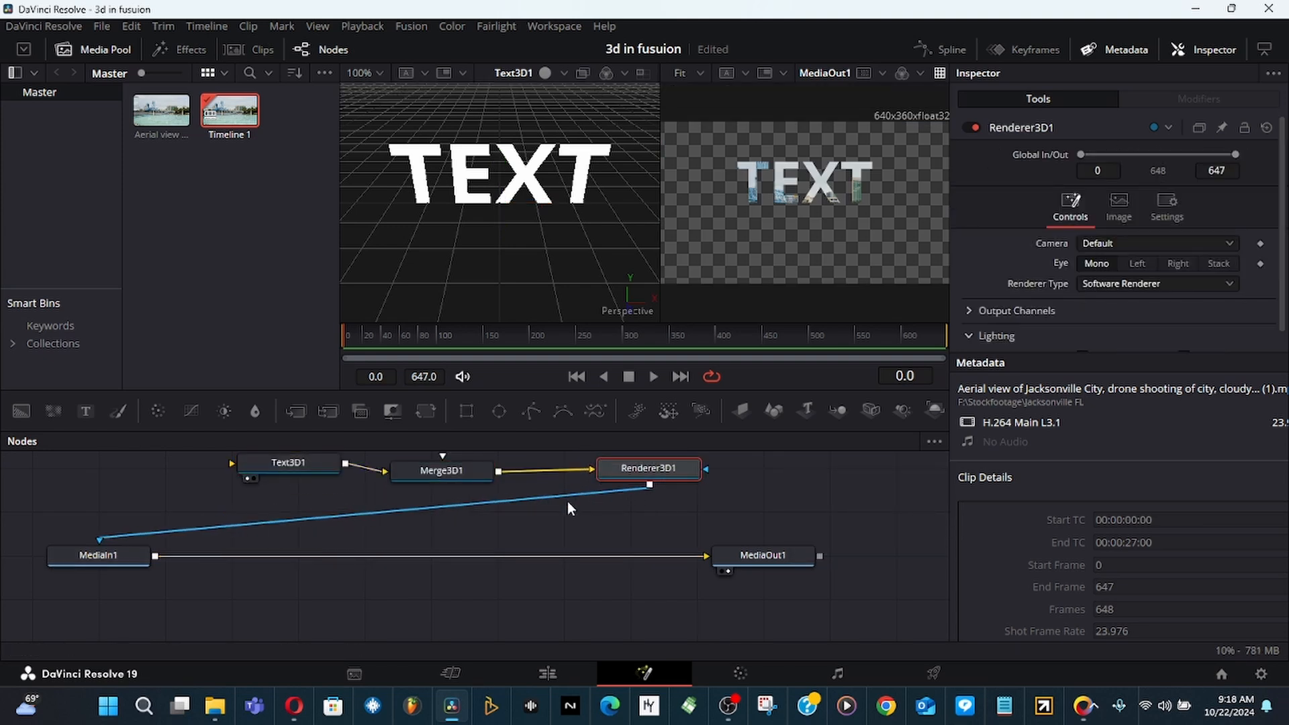
pyautogui.moveTo(310, 464); pyautogui.dragTo(280, 473)
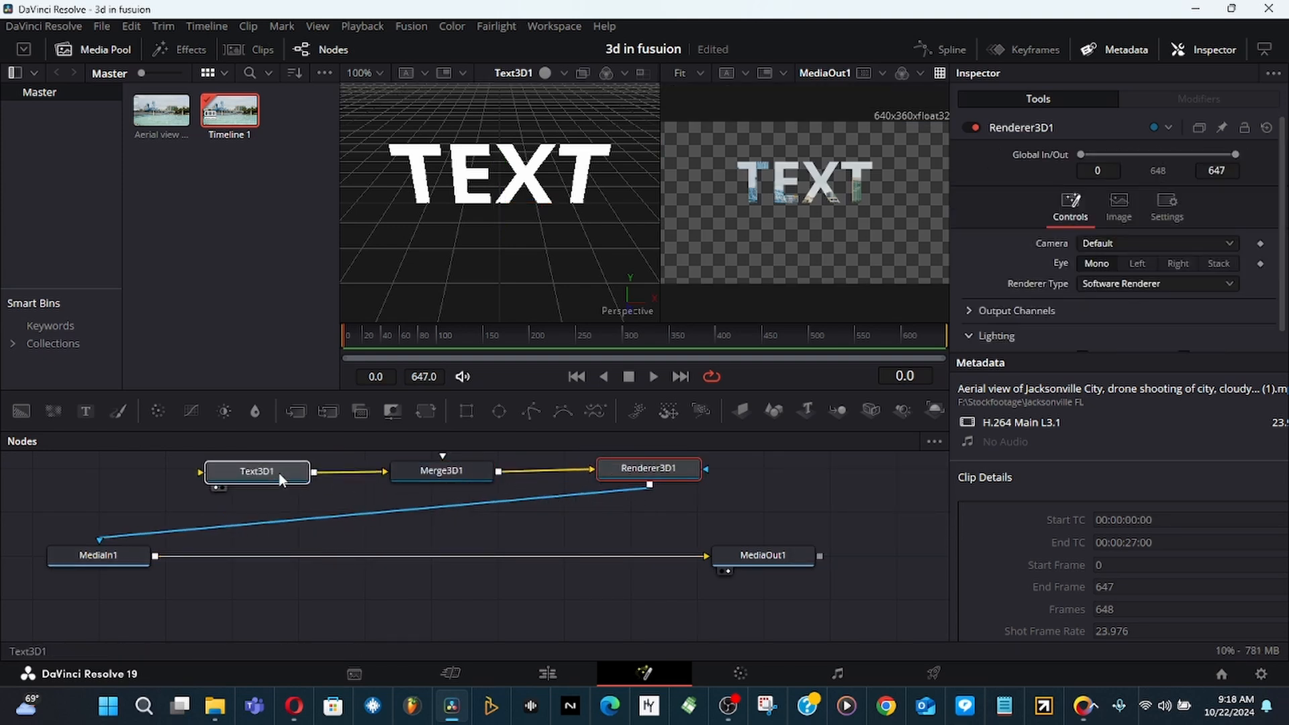
pyautogui.click(280, 473)
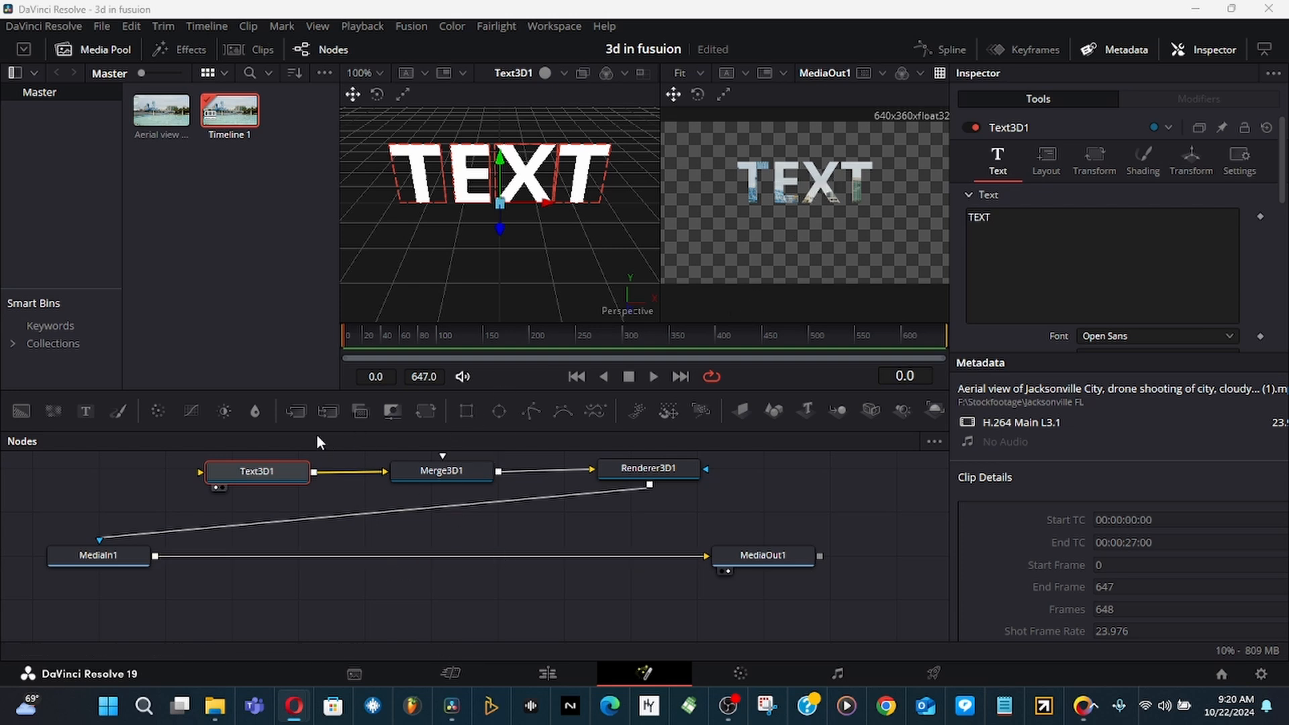
pyautogui.scroll(1, 742, 576)
pyautogui.click(741, 576)
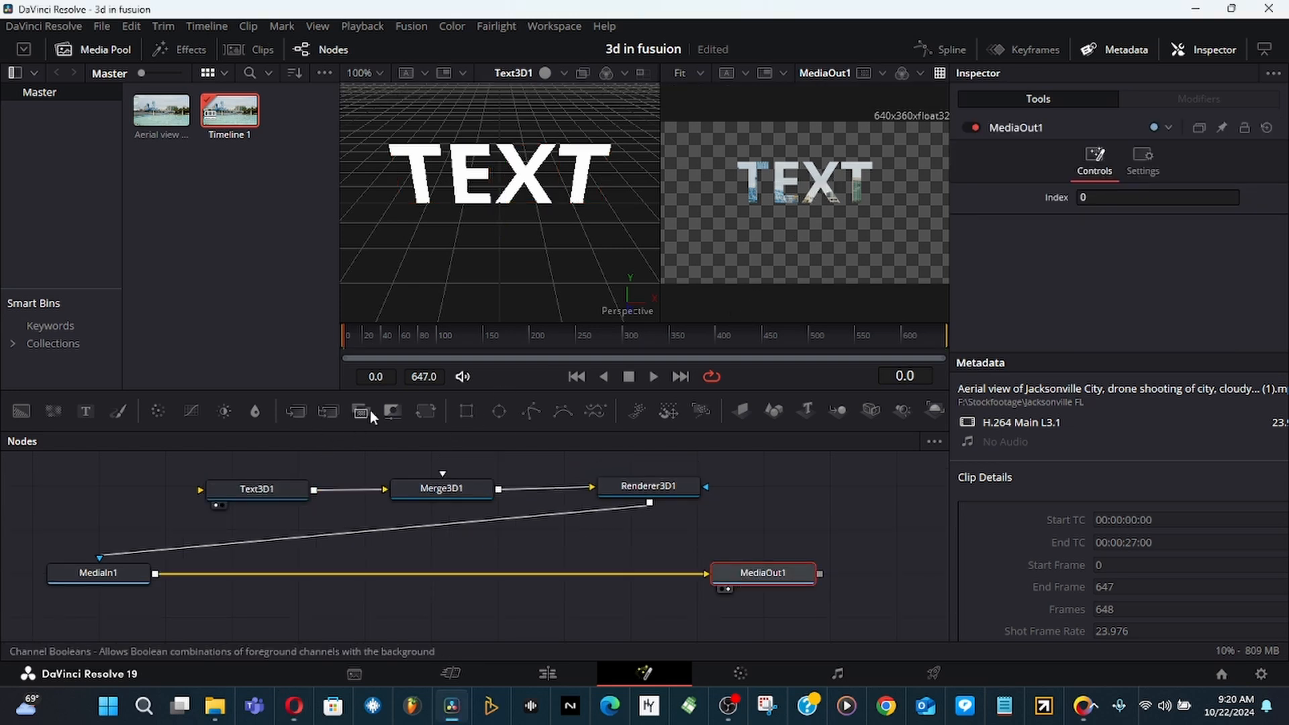
pyautogui.click(293, 411)
pyautogui.hotkey('ctrl', 'z')
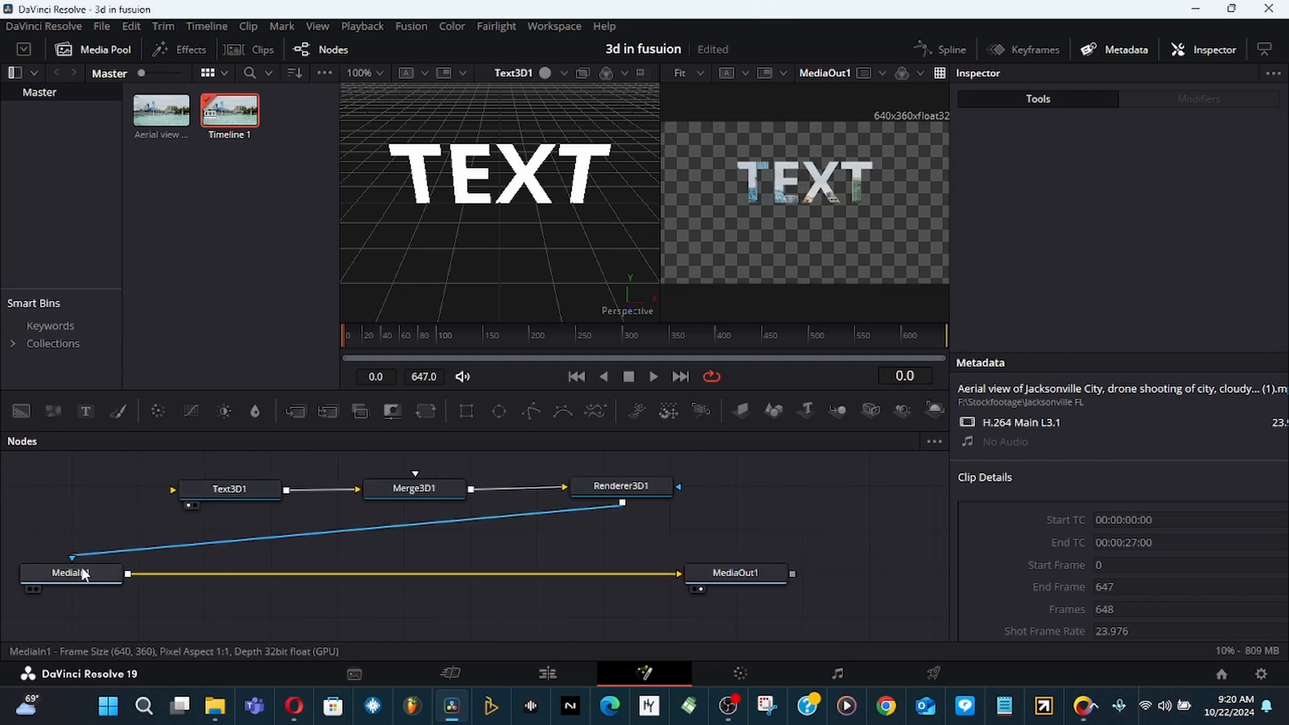
# Disconnect Renderer3D1 from MediaIn1 and feed it into the foreground of a new Merge node placed between MediaIn1 and MediaOut1
pyautogui.moveTo(75, 557); pyautogui.dragTo(321, 549)
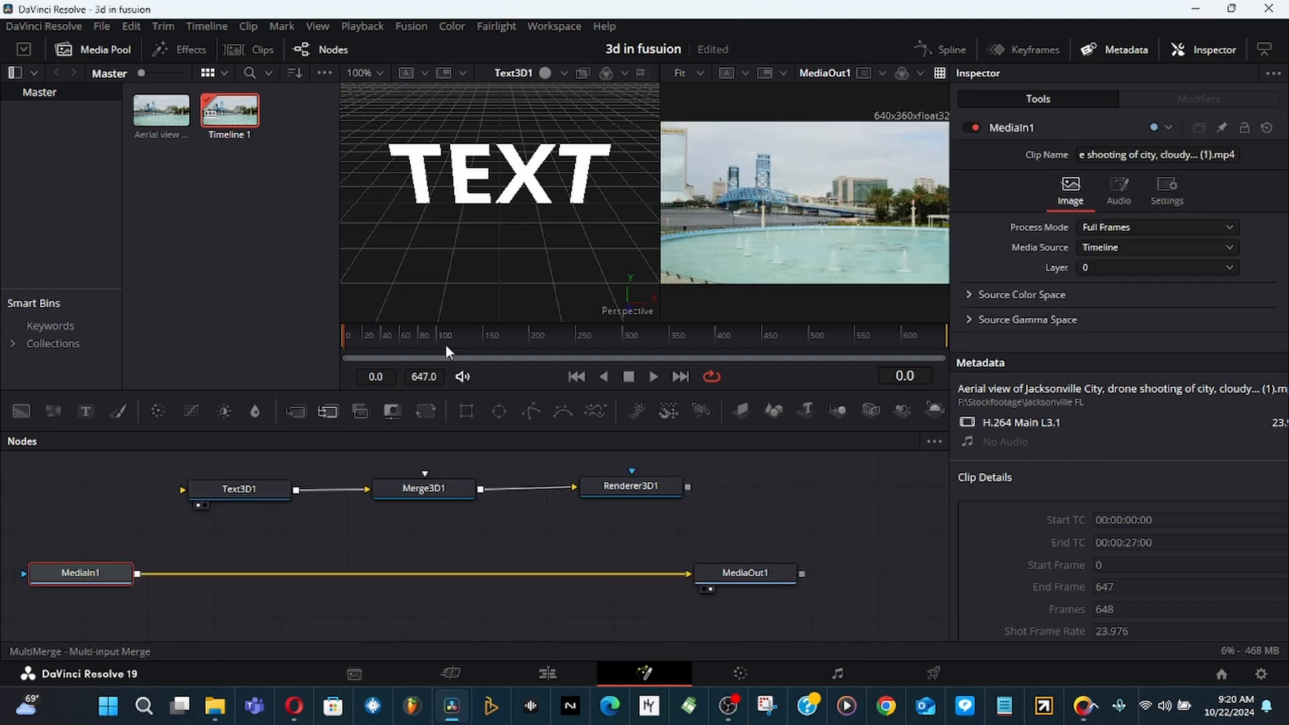
pyautogui.click(295, 411)
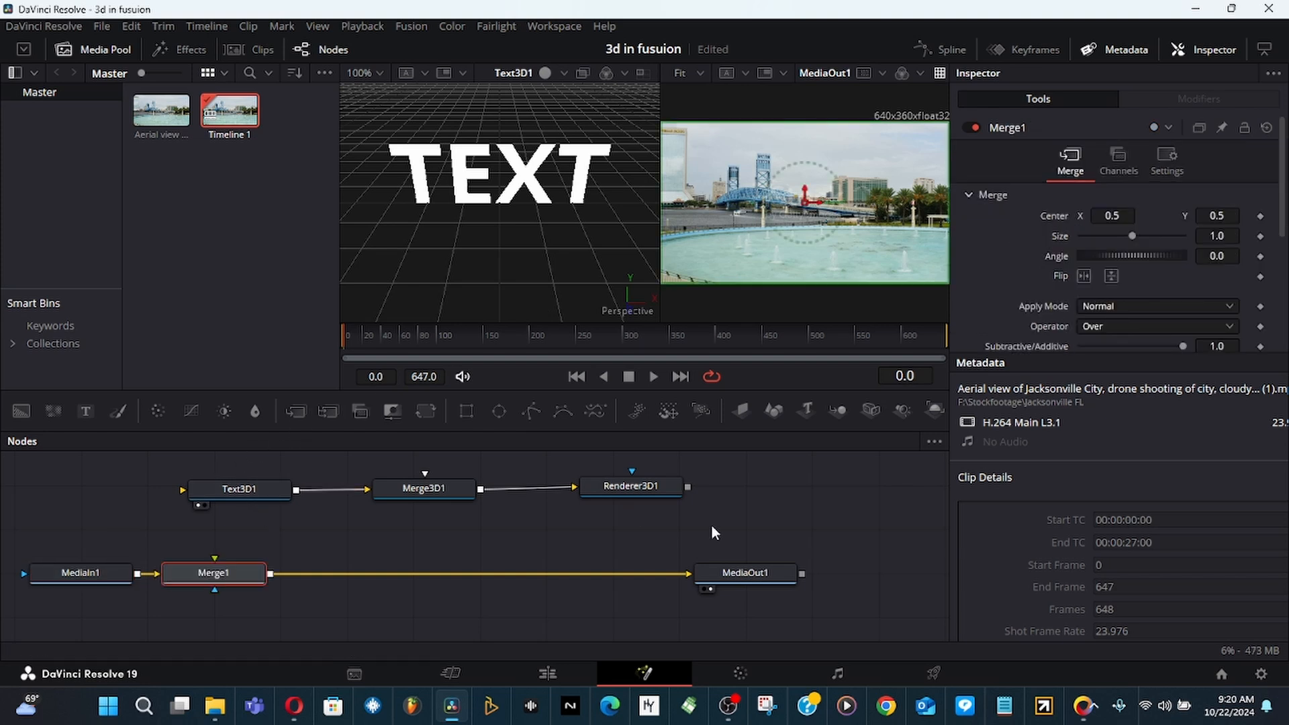
pyautogui.moveTo(213, 573); pyautogui.dragTo(557, 575)
pyautogui.moveTo(688, 486); pyautogui.dragTo(557, 561)
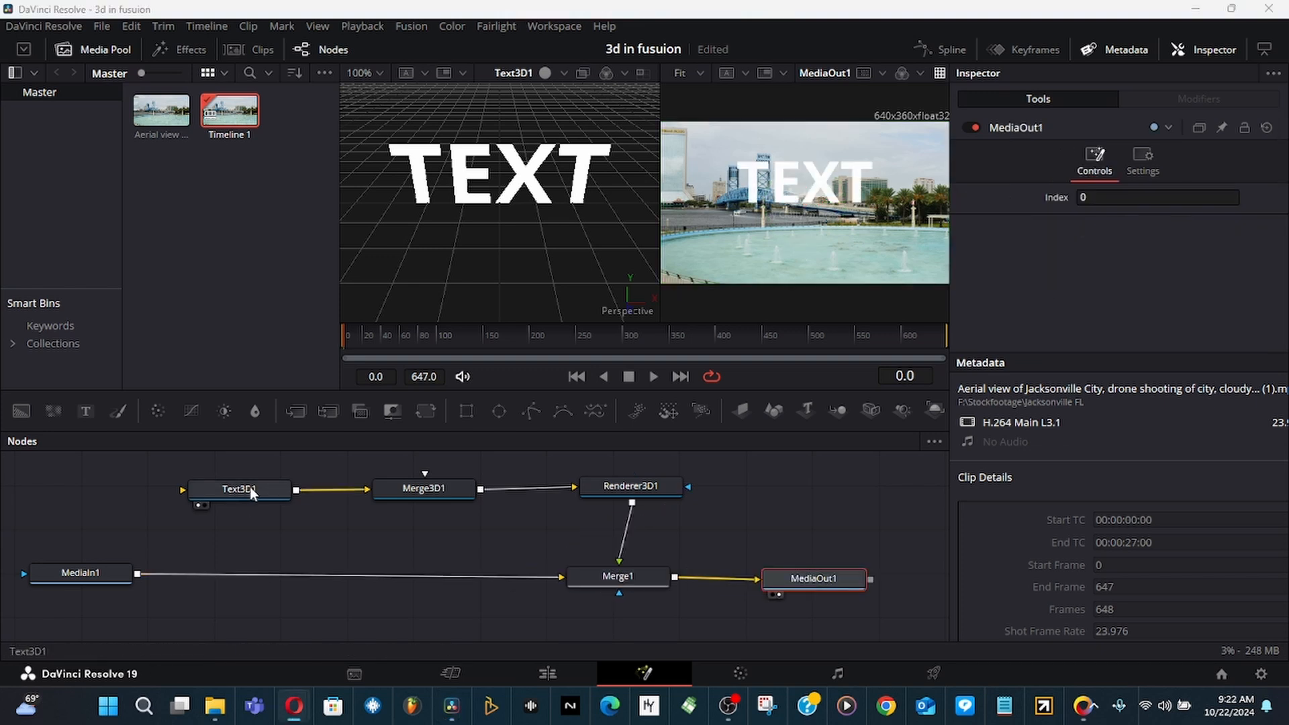
# Add a Directional Light (3DL) node after Text3D1 through the tool search
pyautogui.click(244, 491)
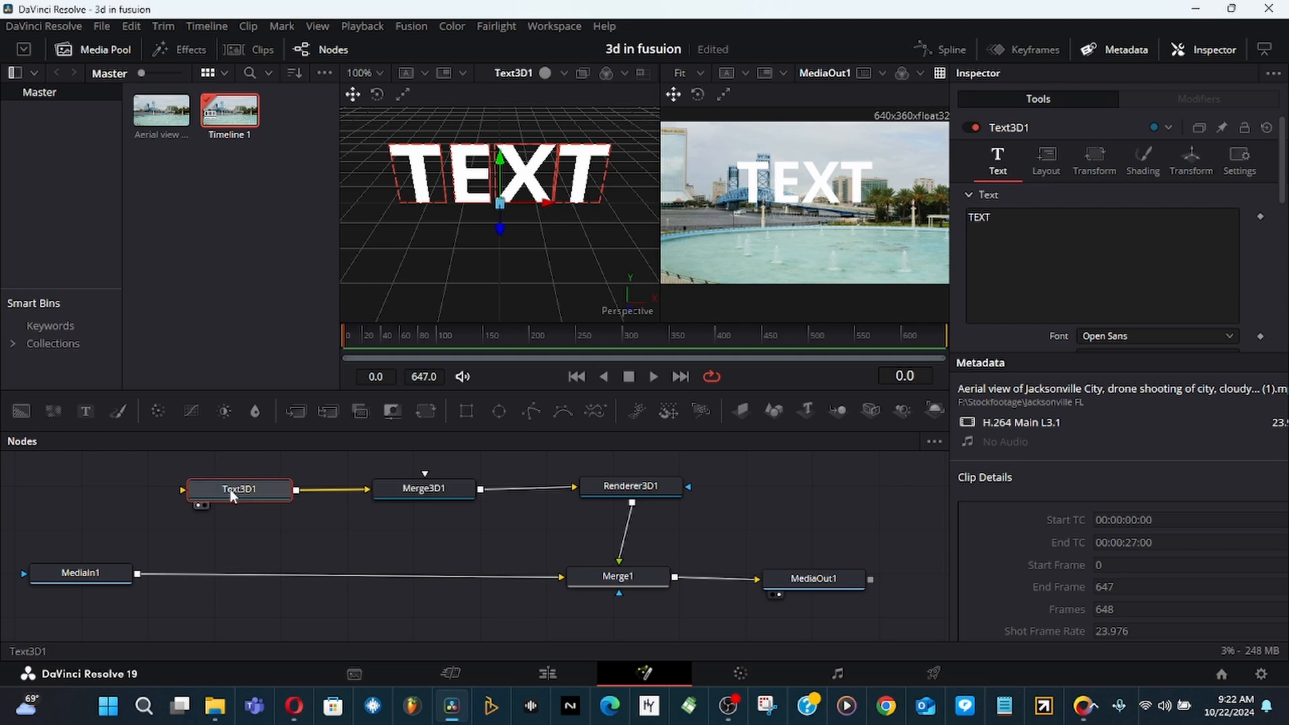
pyautogui.hotkey('shift', 'space')
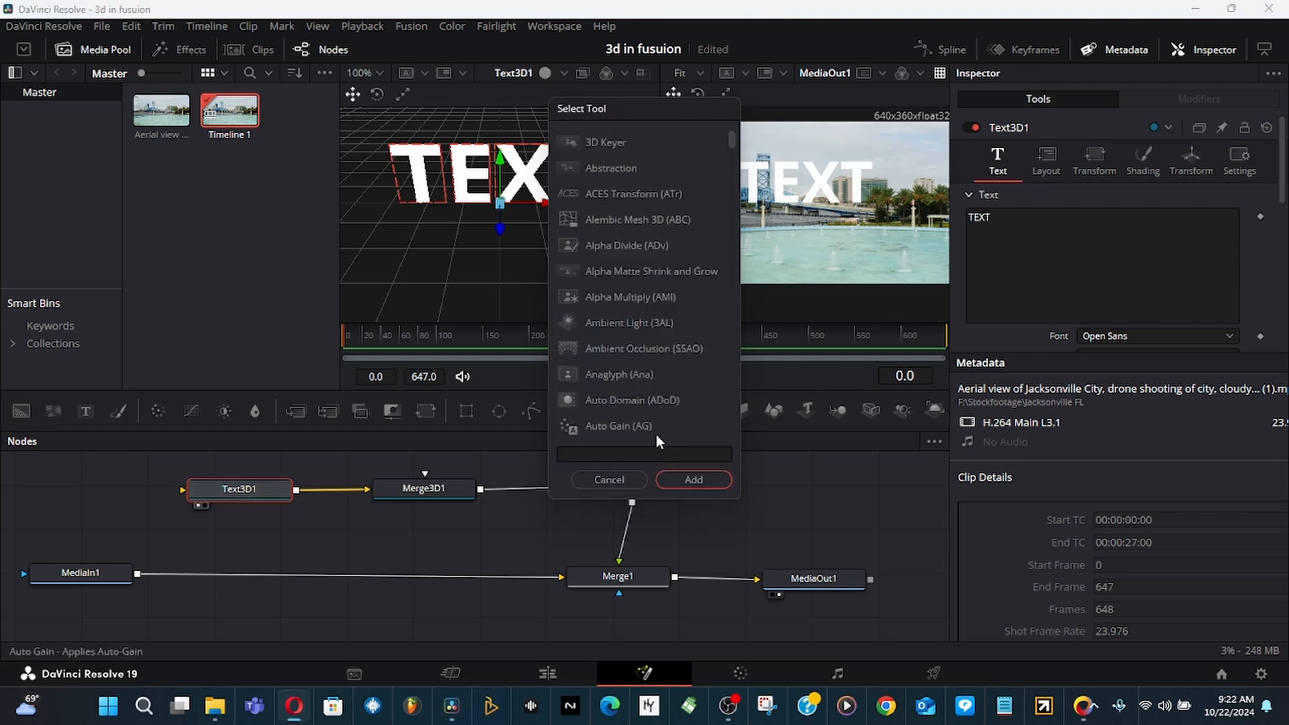
pyautogui.write('DIR')
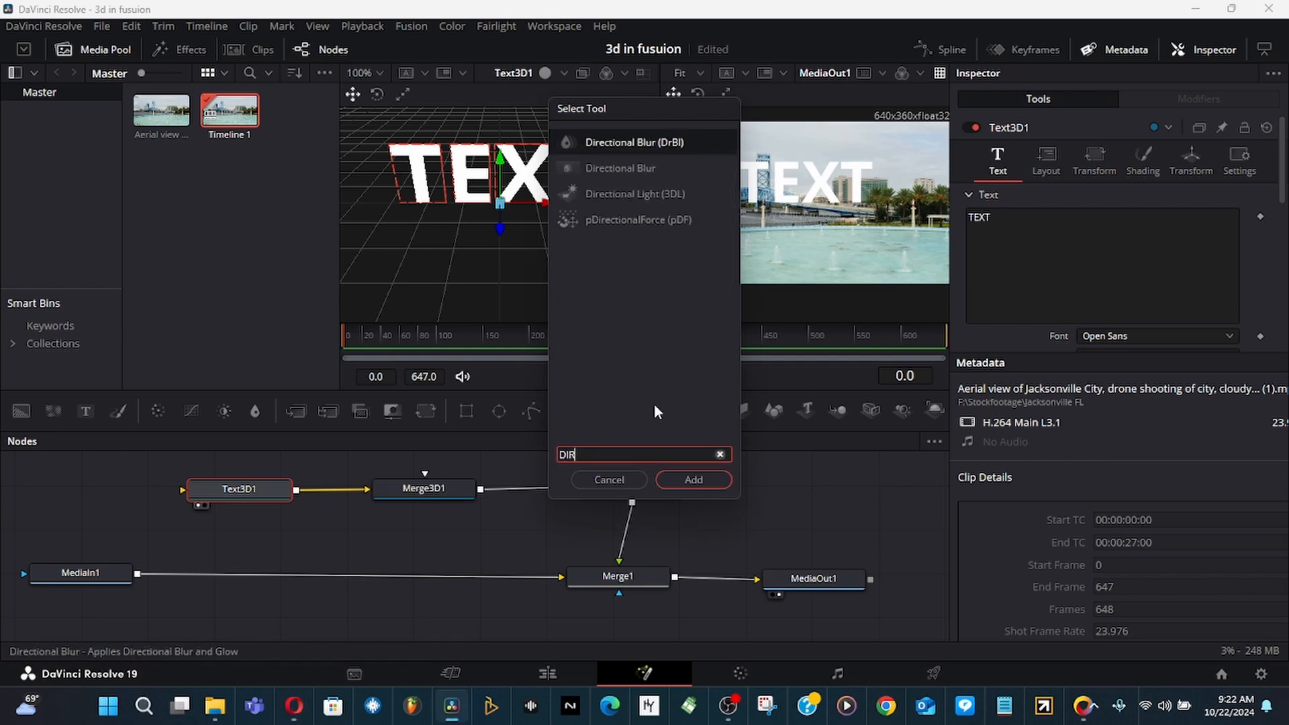
pyautogui.click(642, 194)
pyautogui.click(694, 479)
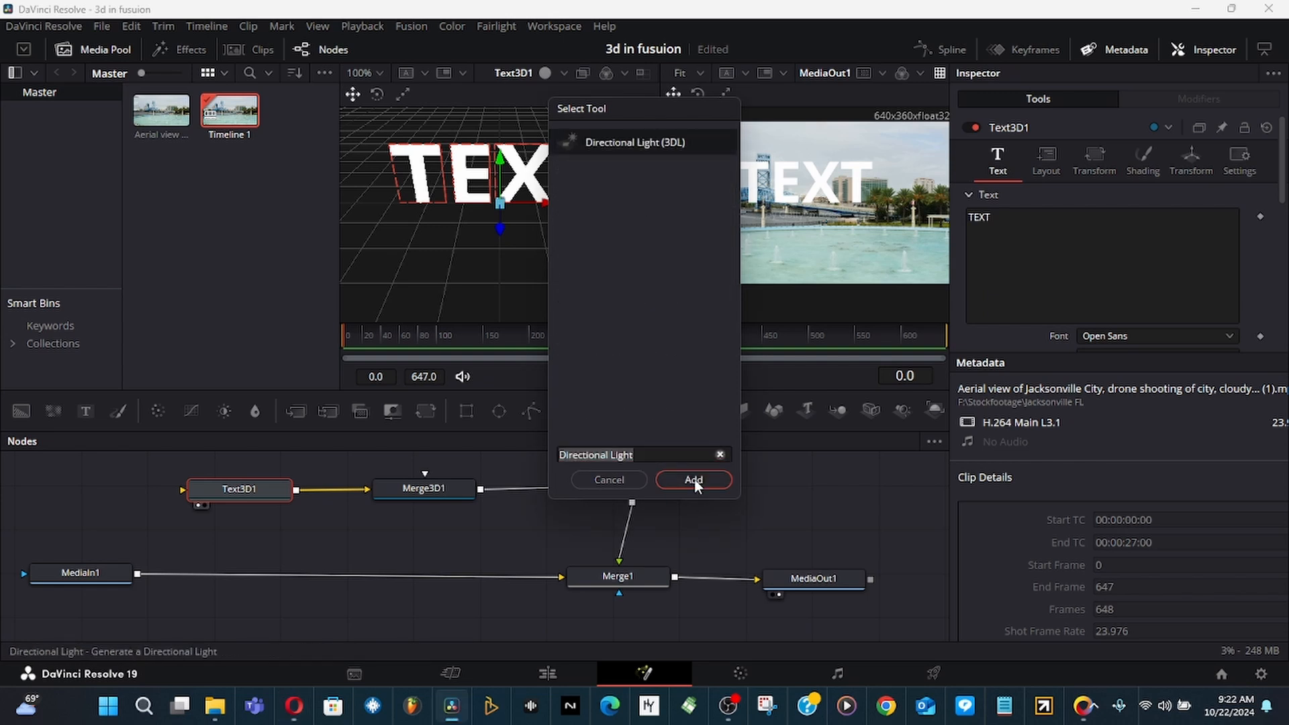
# Extrude the Text3D1 text with an Extrusion Depth of 0.2
pyautogui.click(250, 488)
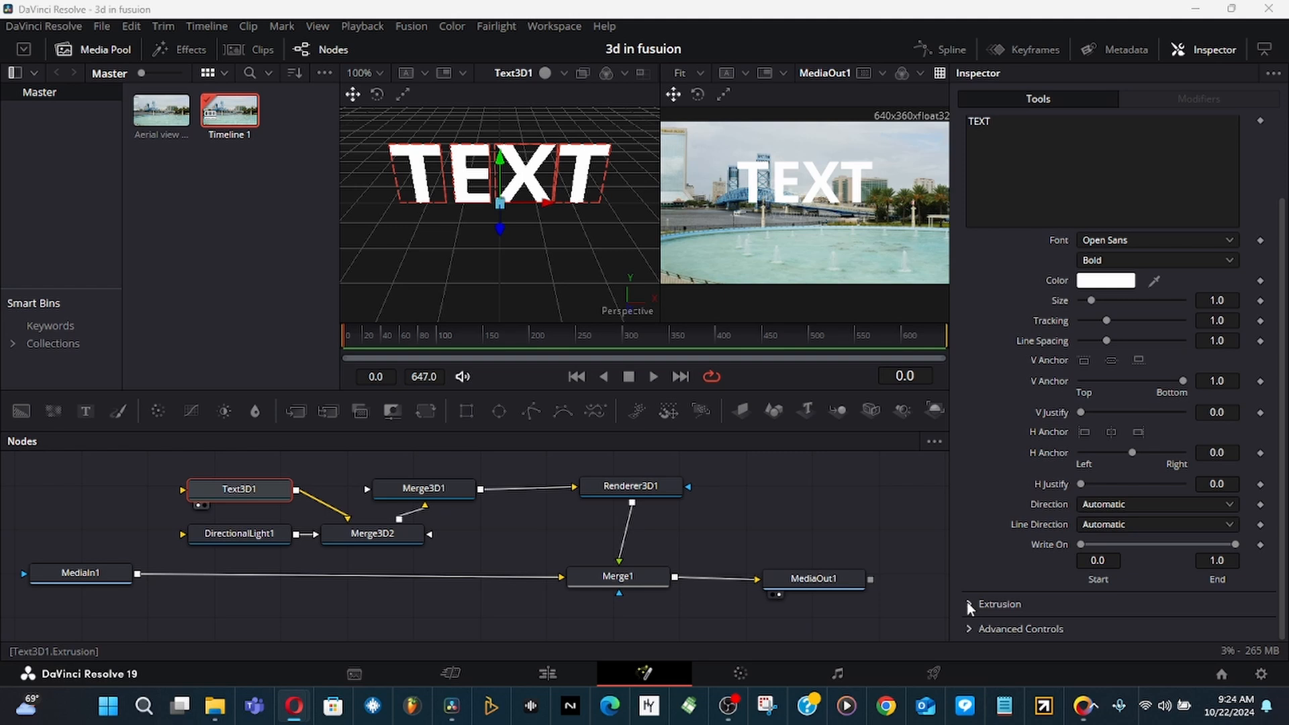
pyautogui.click(968, 603)
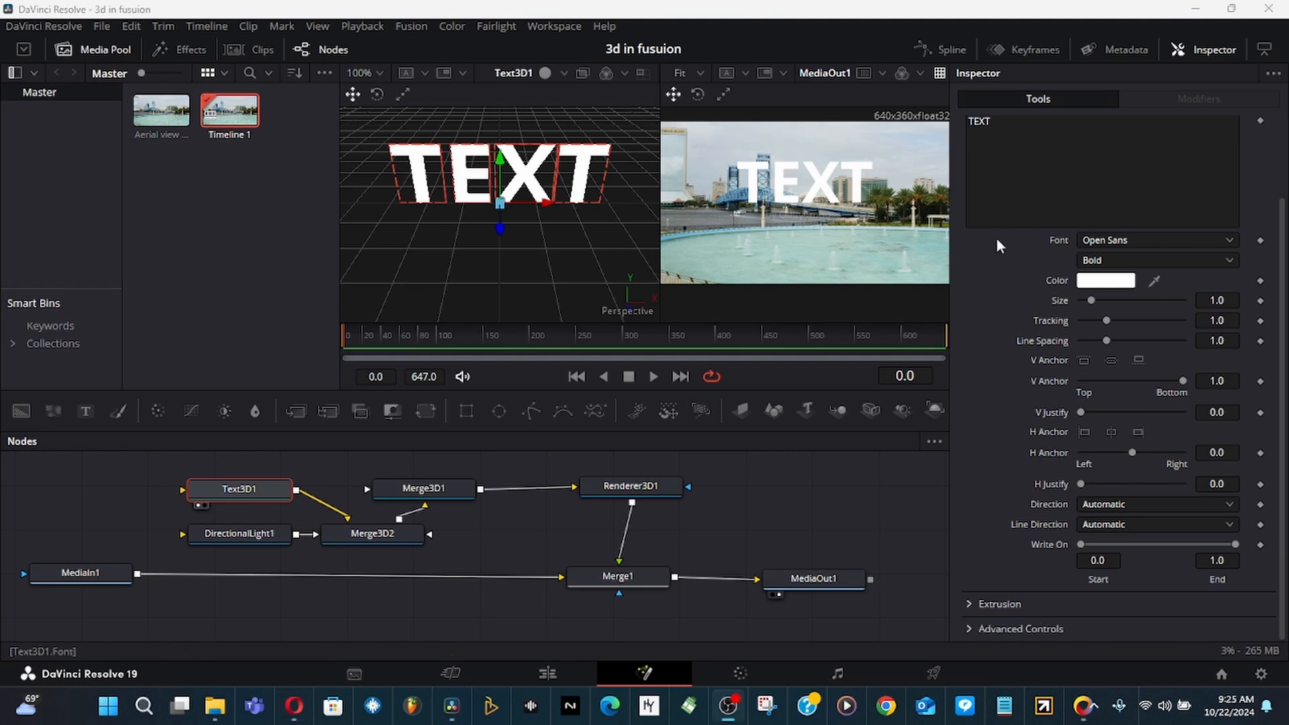
pyautogui.click(972, 601)
pyautogui.scroll(-5, 1278, 611)
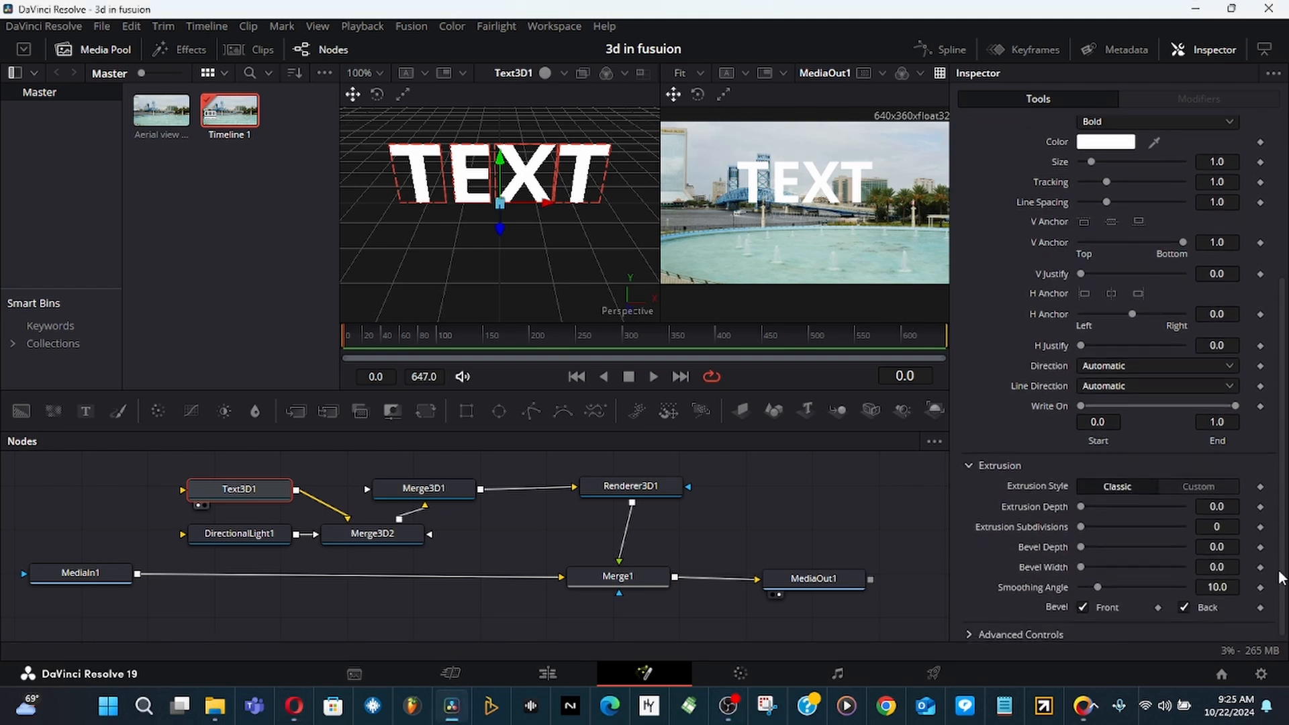
pyautogui.moveTo(1081, 501); pyautogui.dragTo(1094, 503)
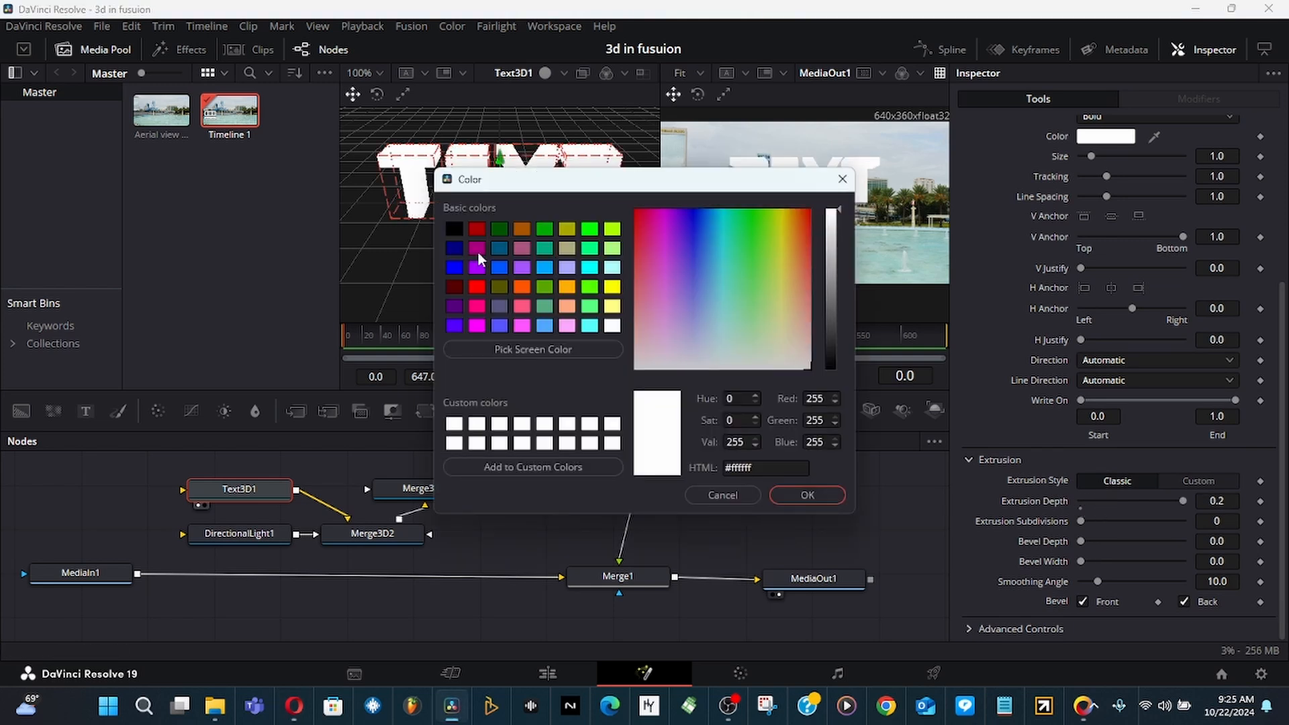
# Change the text color to magenta #aa007f and reduce its Extrusion Depth to 0.1071
pyautogui.click(478, 251)
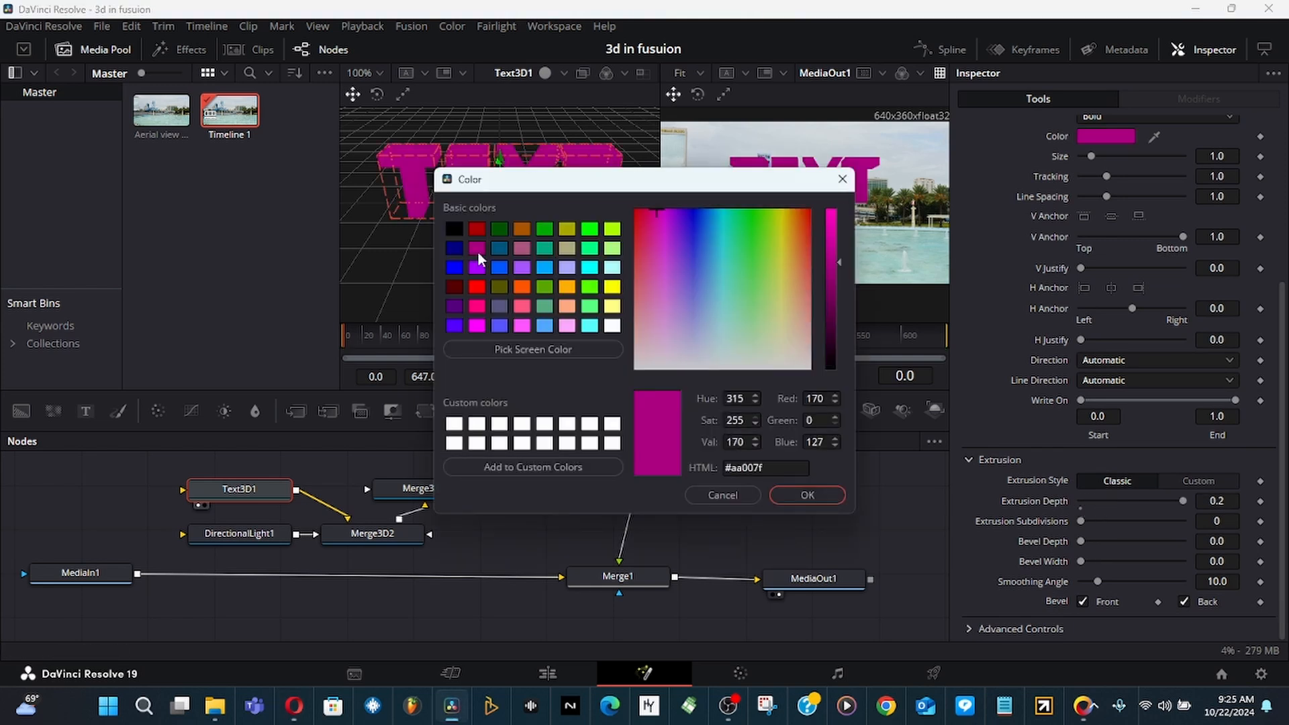
pyautogui.click(811, 497)
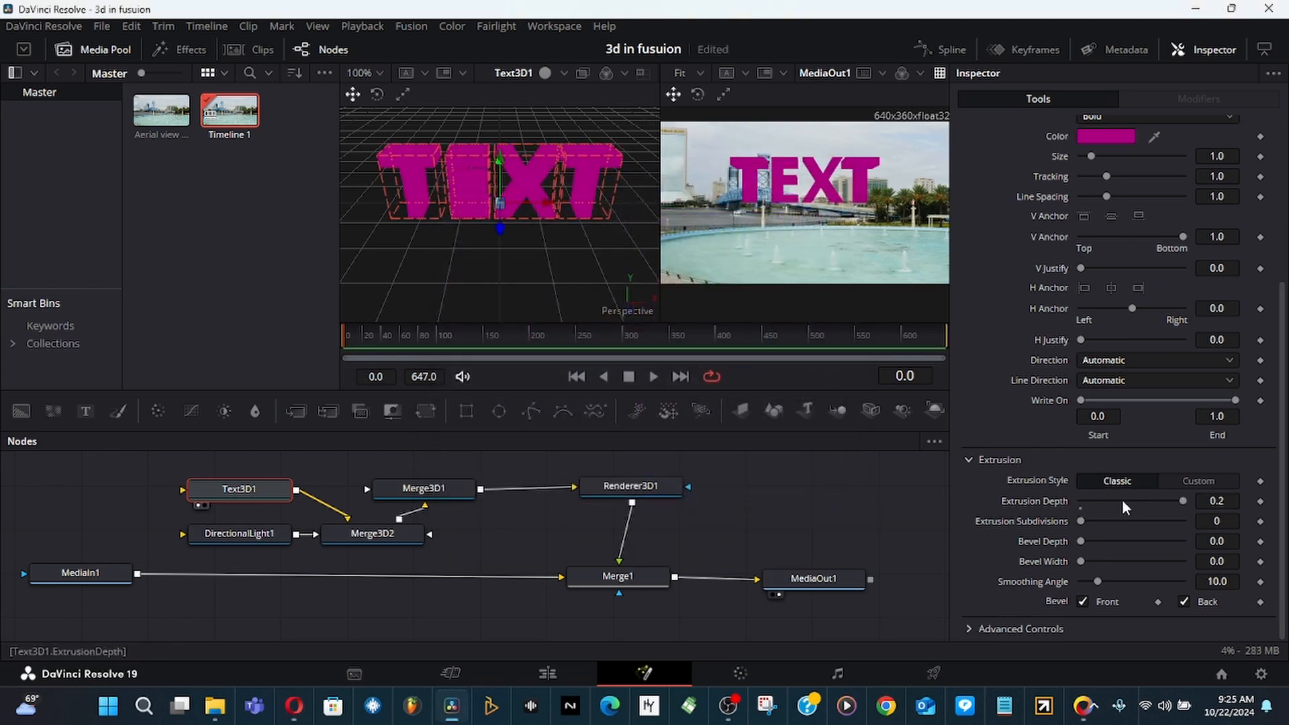
pyautogui.moveTo(1186, 499); pyautogui.dragTo(1135, 504)
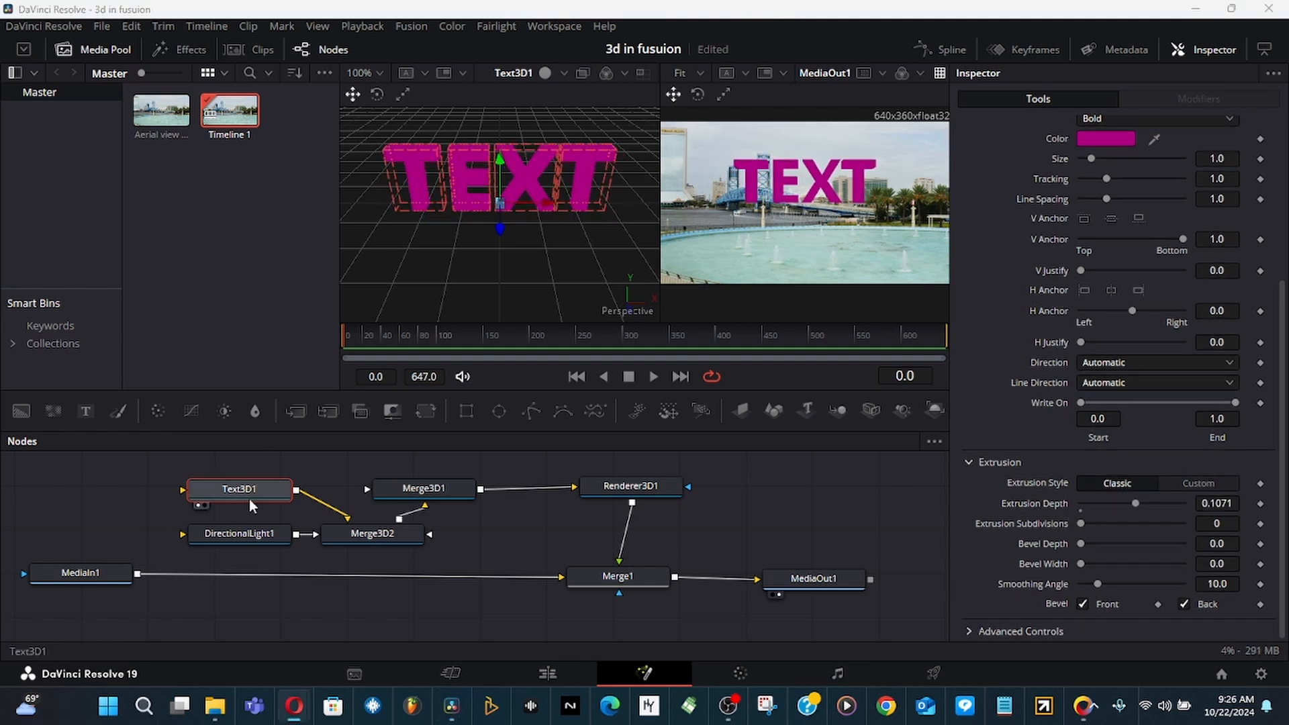
# Move DirectionalLight1 sideways to just below the middle of the text, and enable Lighting and Shadows in Renderer3D1
pyautogui.click(249, 532)
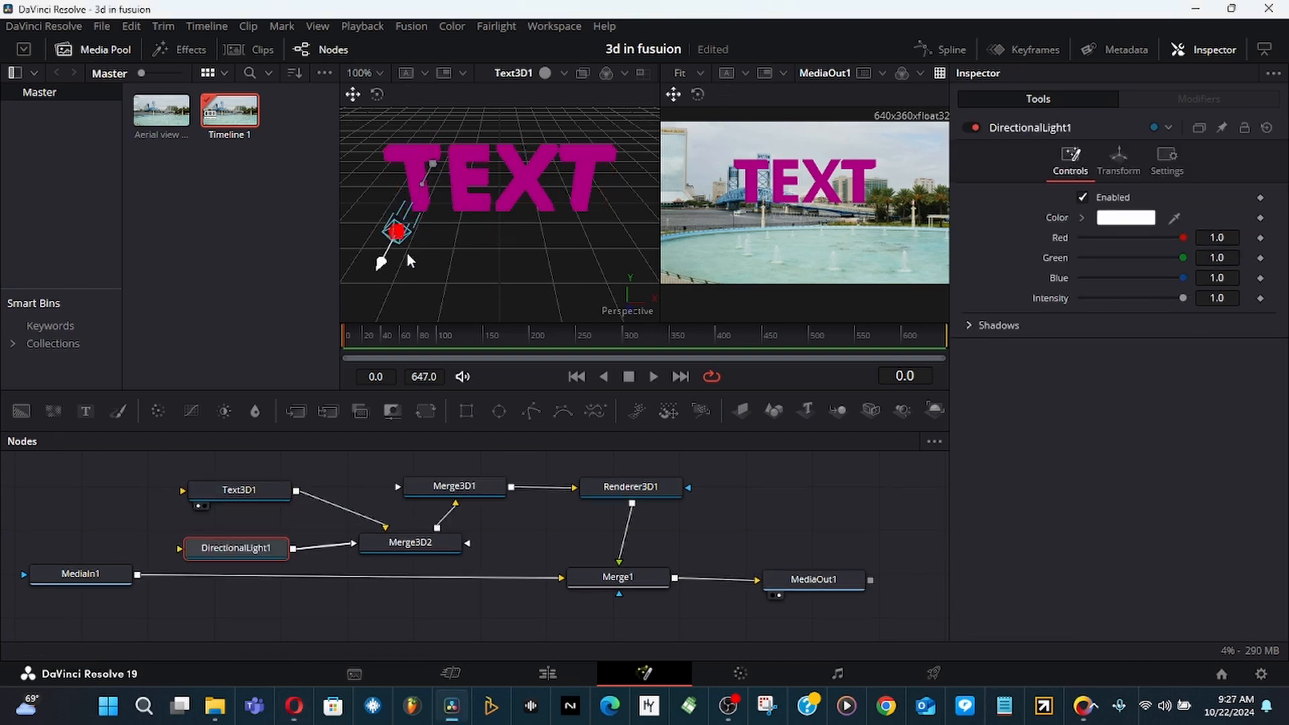
pyautogui.moveTo(436, 235); pyautogui.dragTo(522, 246)
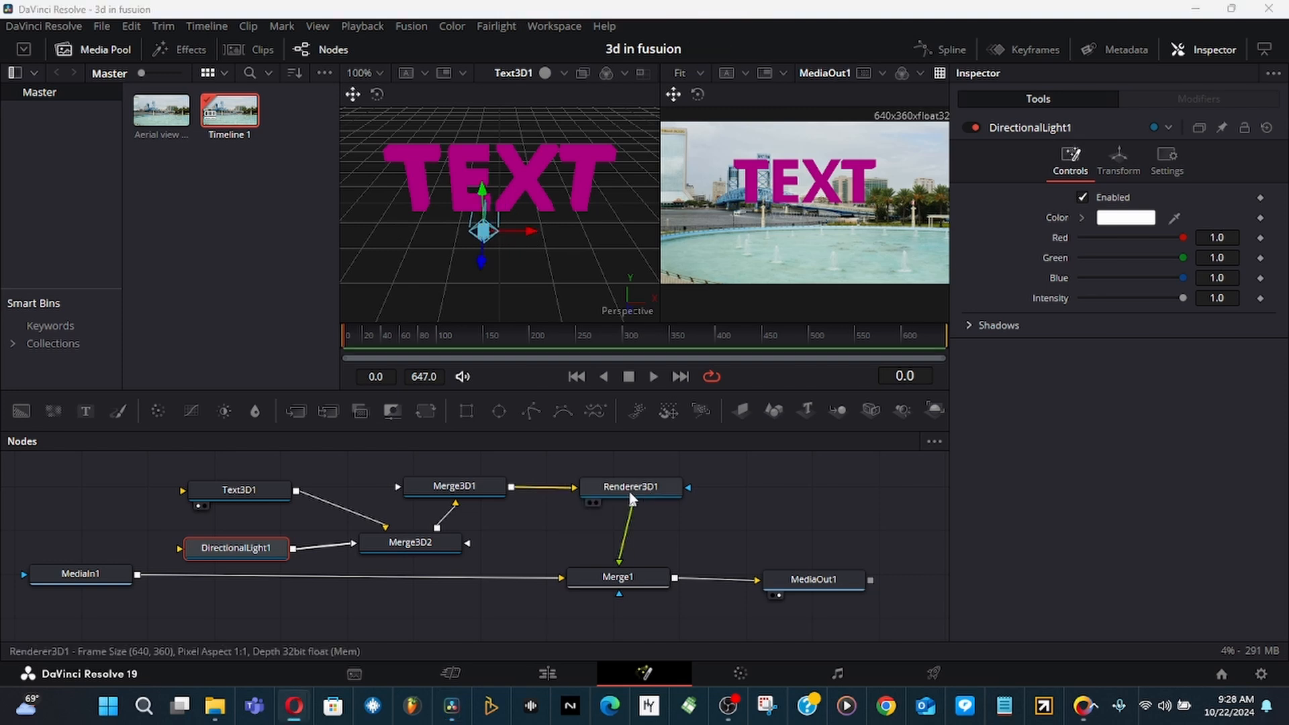
pyautogui.click(624, 491)
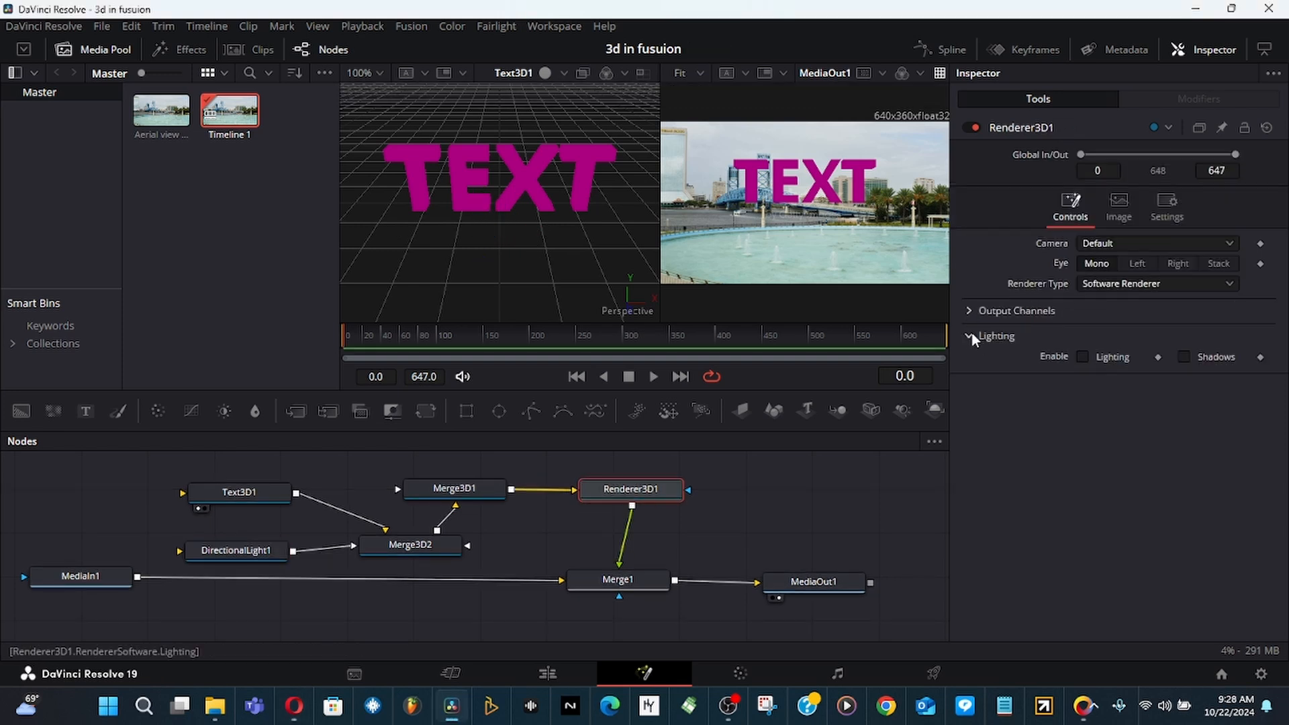
pyautogui.click(1082, 356)
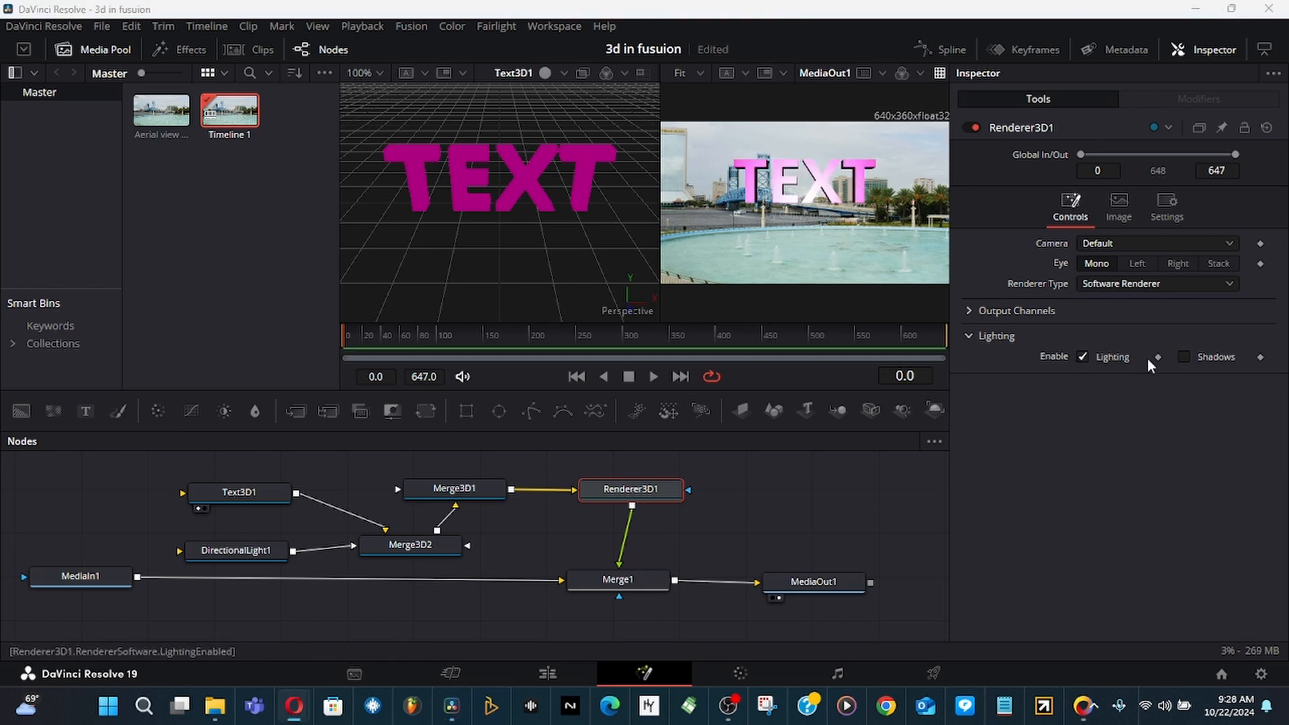
pyautogui.click(1185, 357)
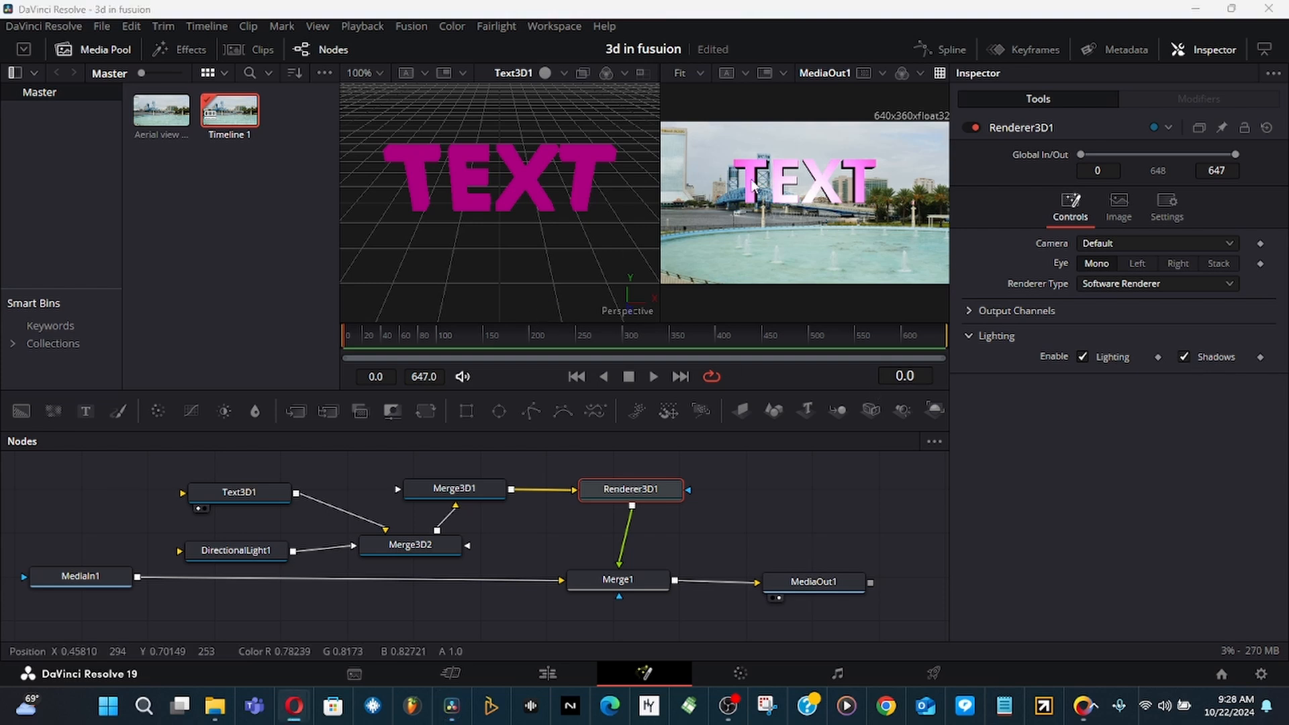